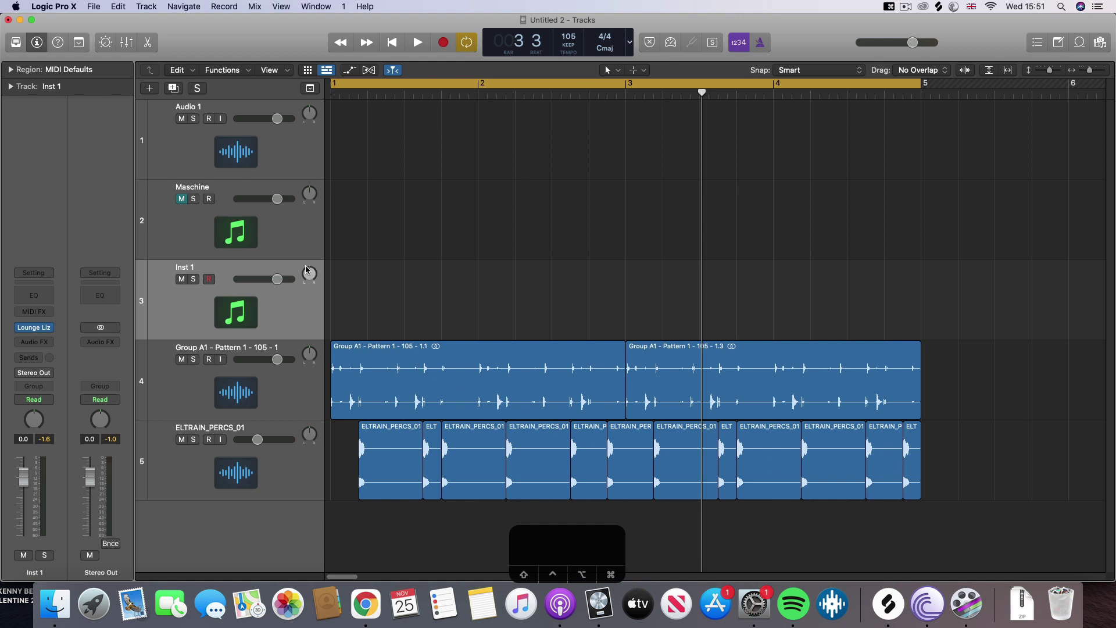
# Record a four-bar electric piano chord part on the Inst 1 track using Lounge Lizard's BFly 1 program.
pyautogui.moveTo(36, 331)
pyautogui.click(35, 329)
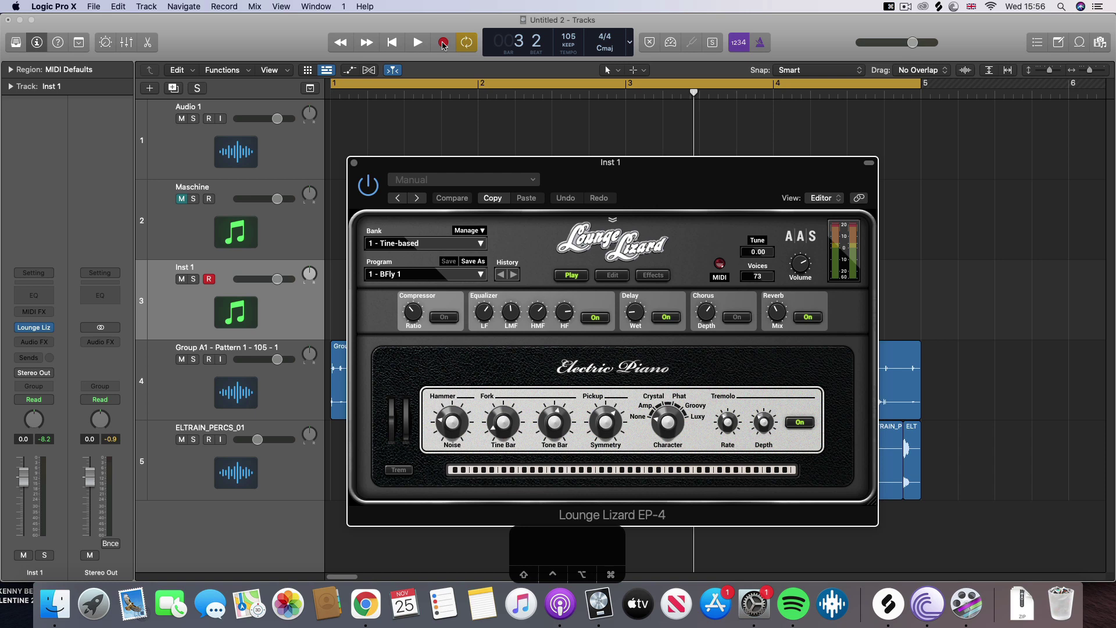
pyautogui.click(443, 43)
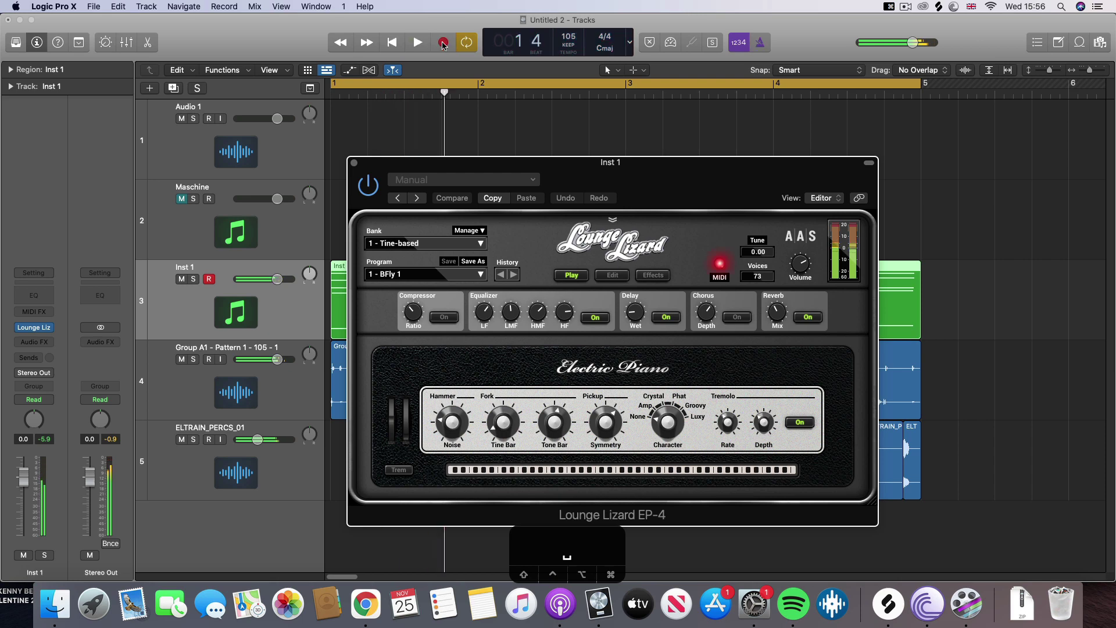
pyautogui.click(442, 45)
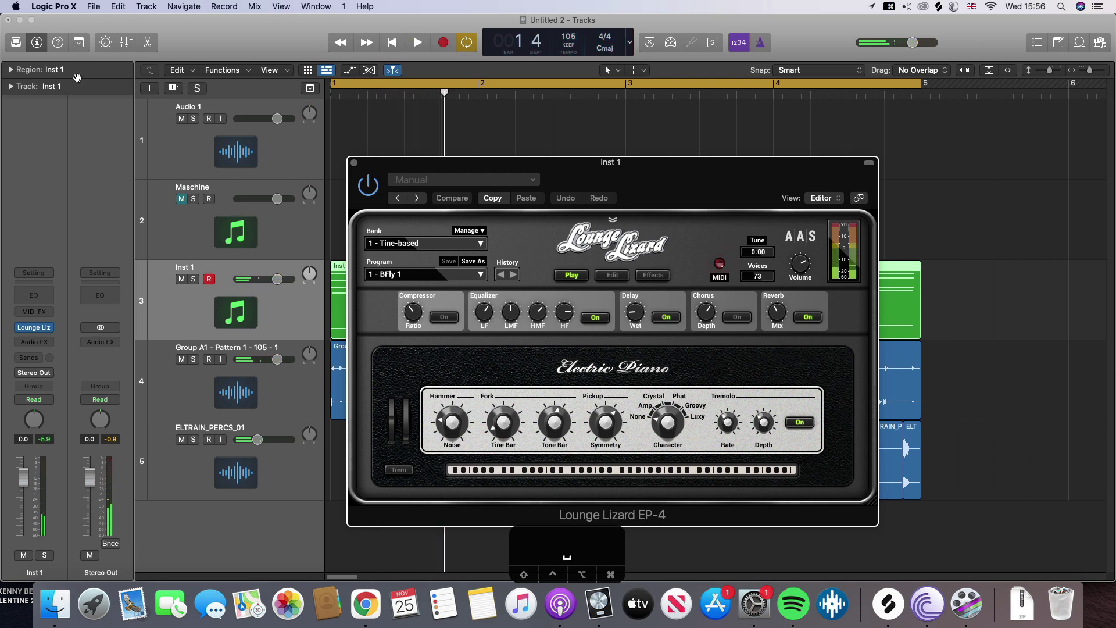
pyautogui.click(354, 162)
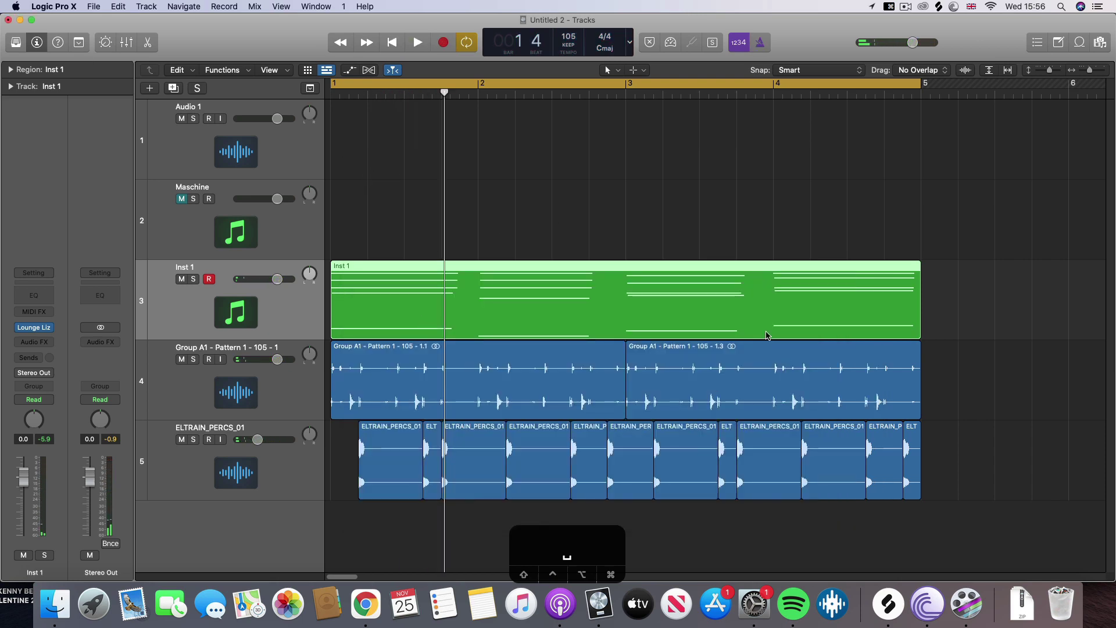
# Quantize all notes of the recorded Inst 1 region to 1/16 notes in the Piano Roll and close the editor.
pyautogui.doubleClick(573, 298)
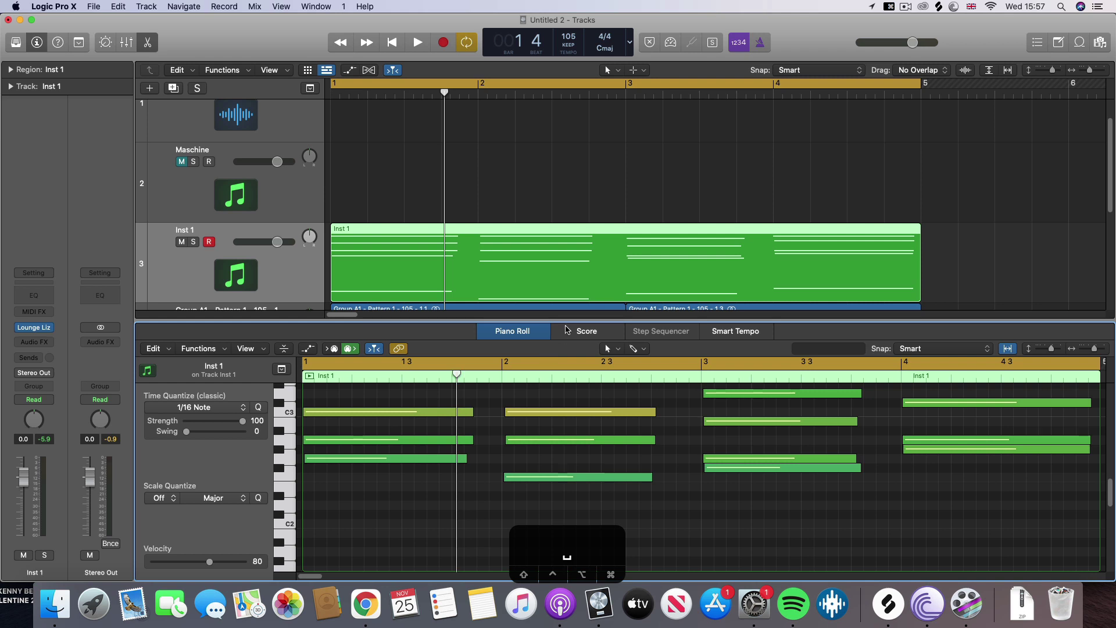
pyautogui.doubleClick(568, 327)
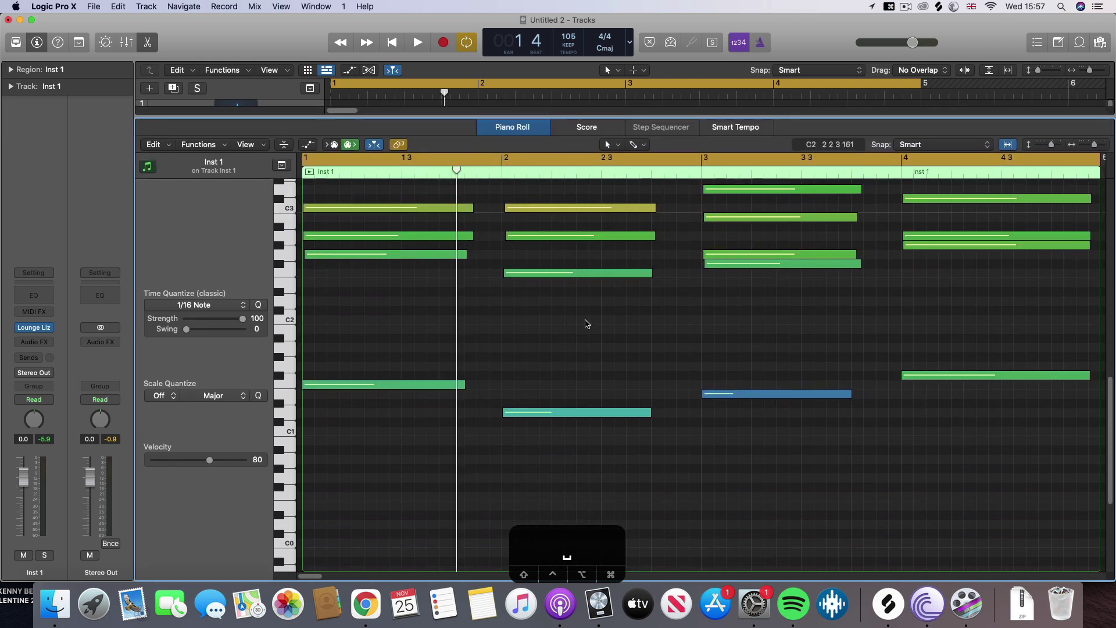
pyautogui.scroll(4, 609, 342)
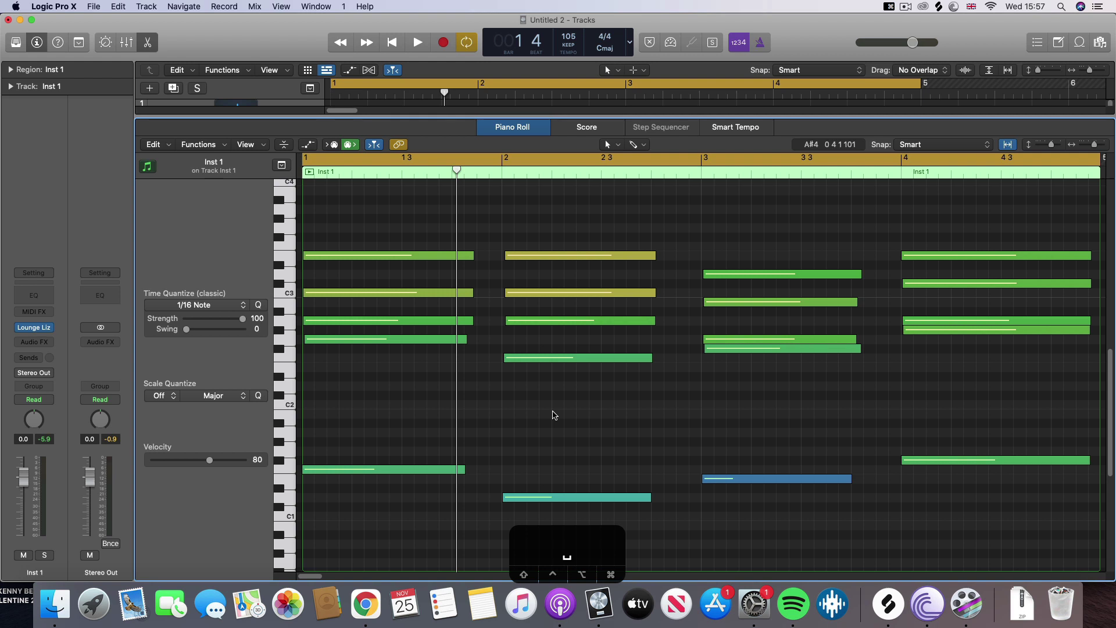
pyautogui.press('super+a')
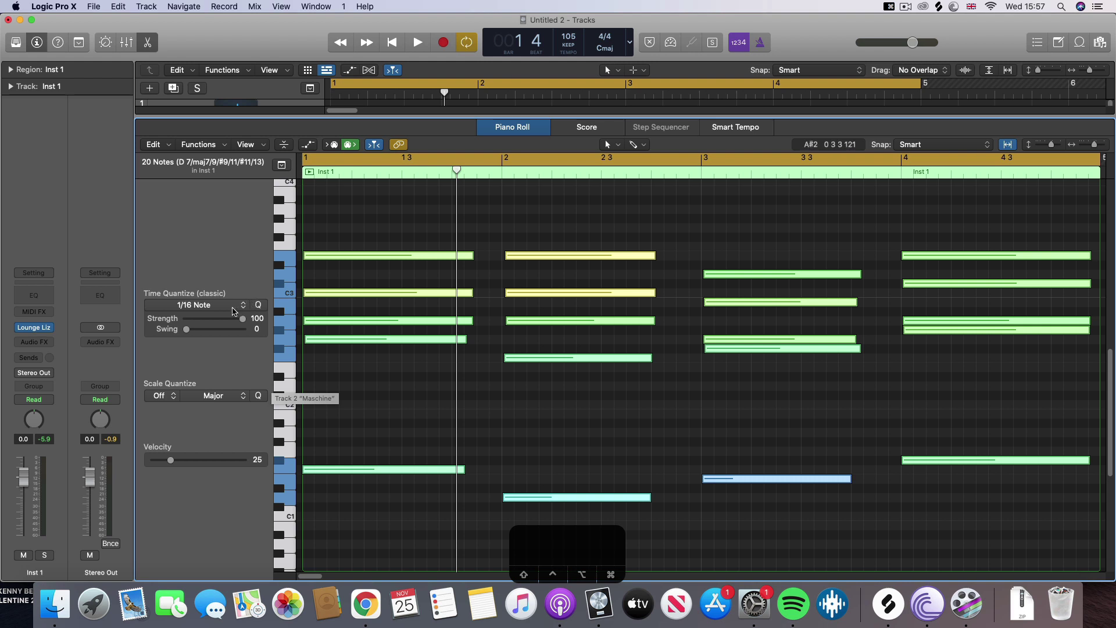
pyautogui.click(257, 305)
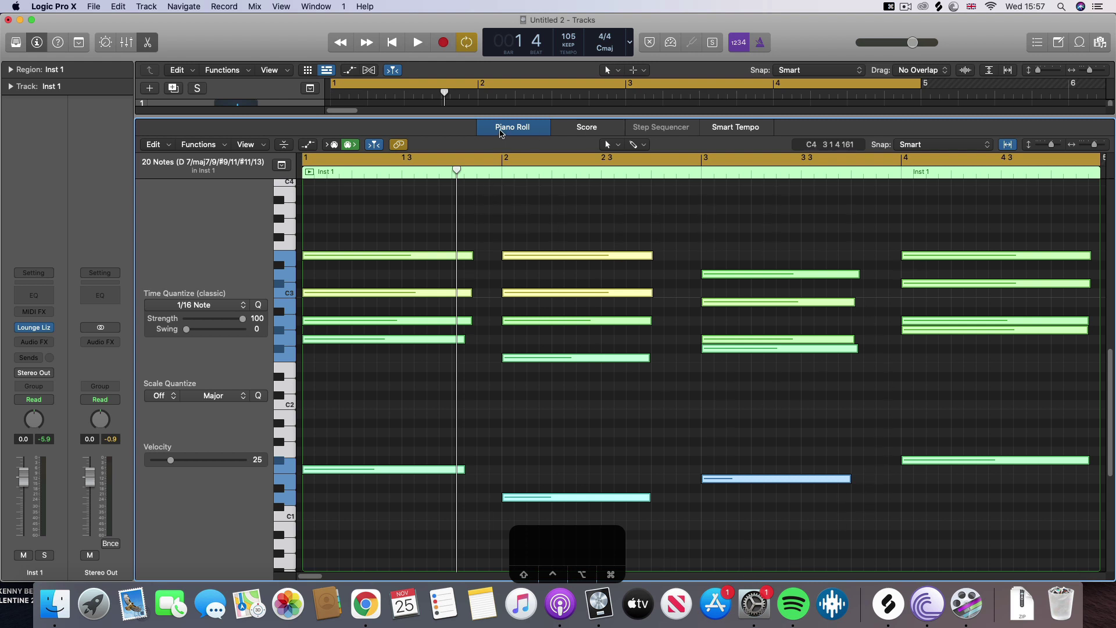
pyautogui.click(500, 131)
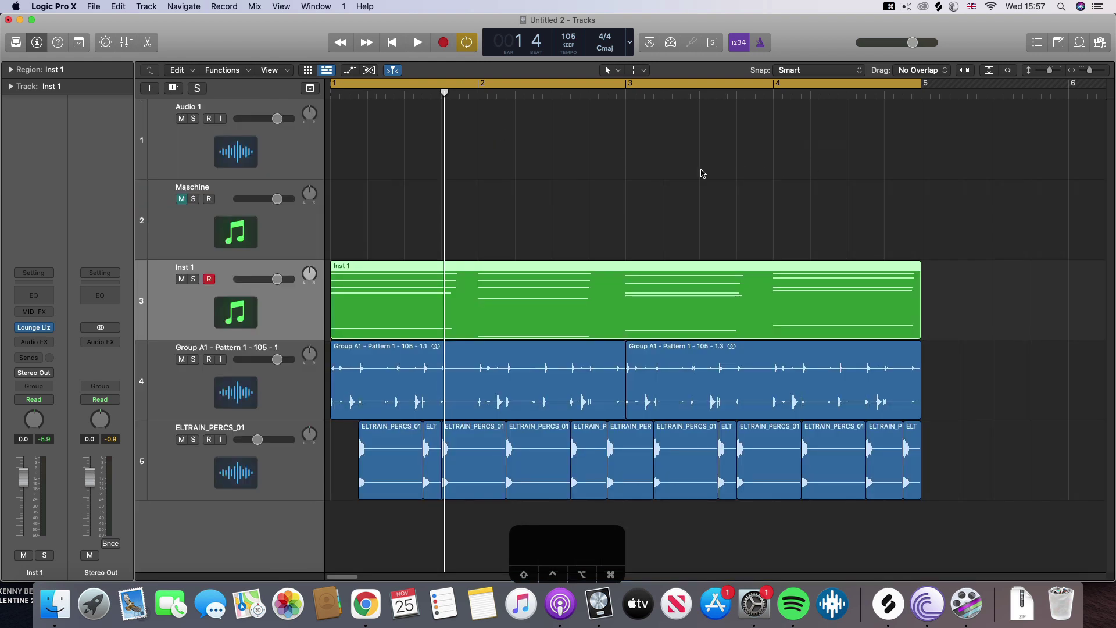
# Browse Drums & Sounds to El. Train Future Beats & Soul Vol 2 and open ELTRAIN_SYNTH_HITS inside ELTRAIN_SOUNDS_&_FX.
pyautogui.click(1099, 46)
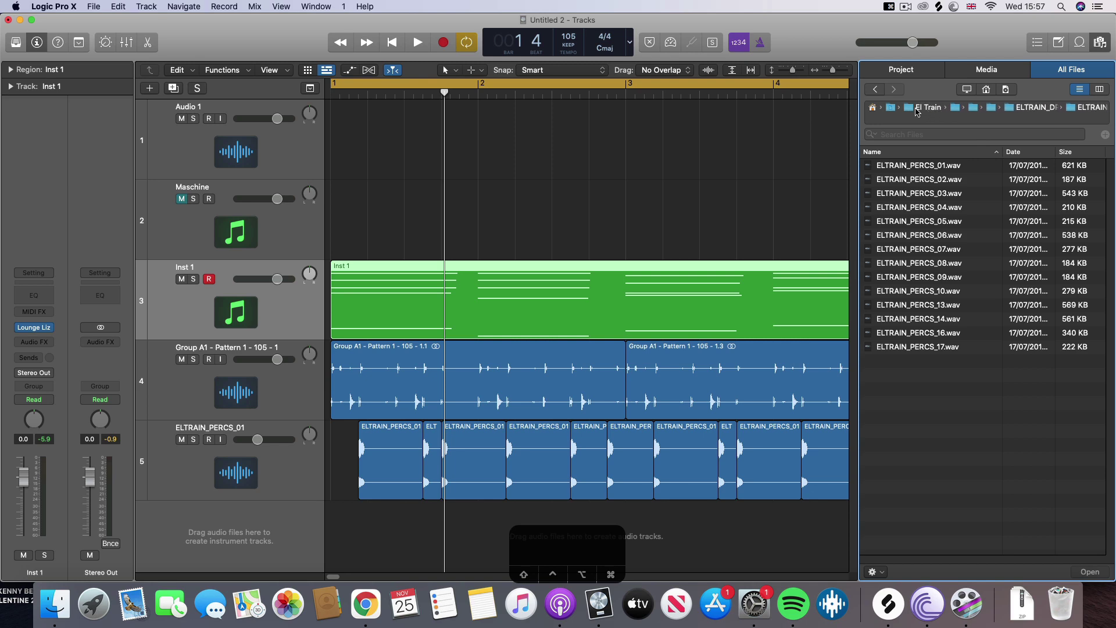
pyautogui.click(917, 111)
pyautogui.doubleClick(917, 166)
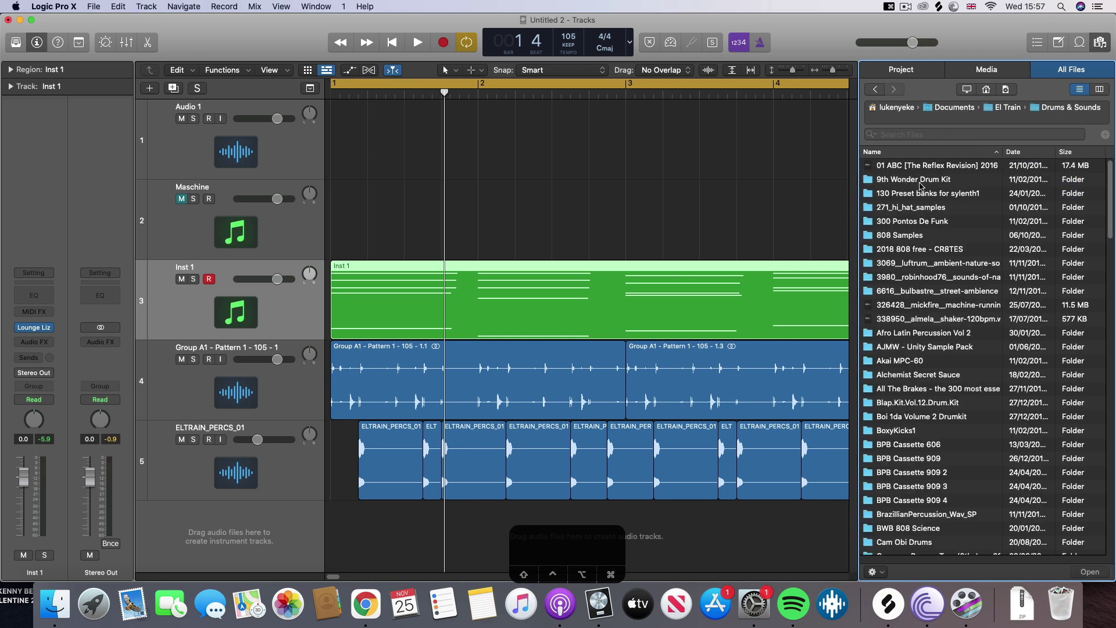
pyautogui.scroll(-15, 958, 505)
pyautogui.scroll(-3, 930, 523)
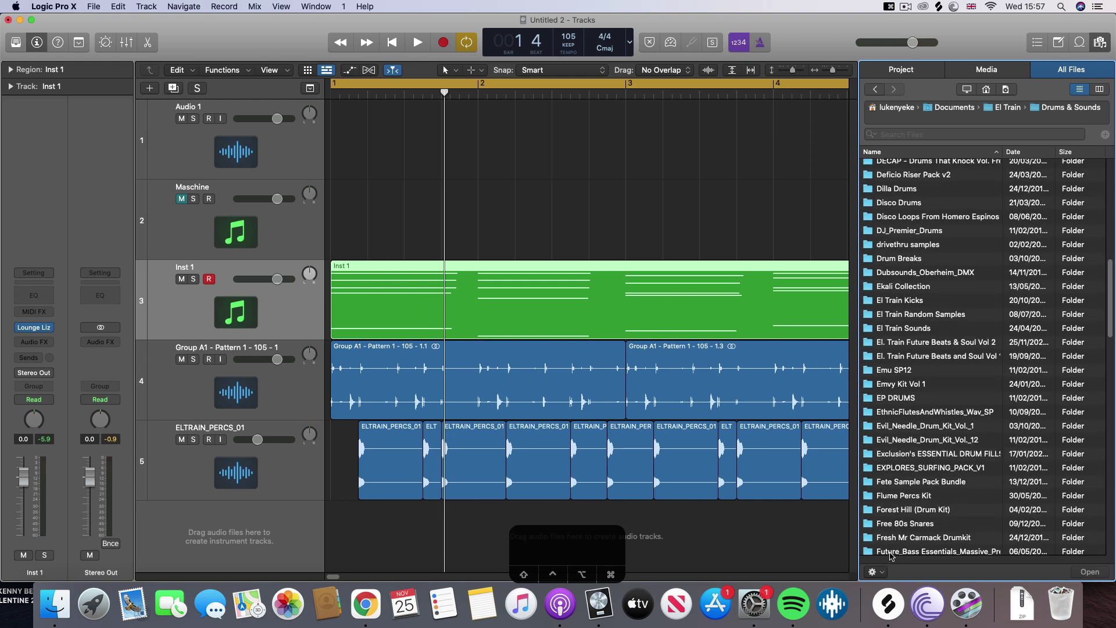
pyautogui.doubleClick(926, 343)
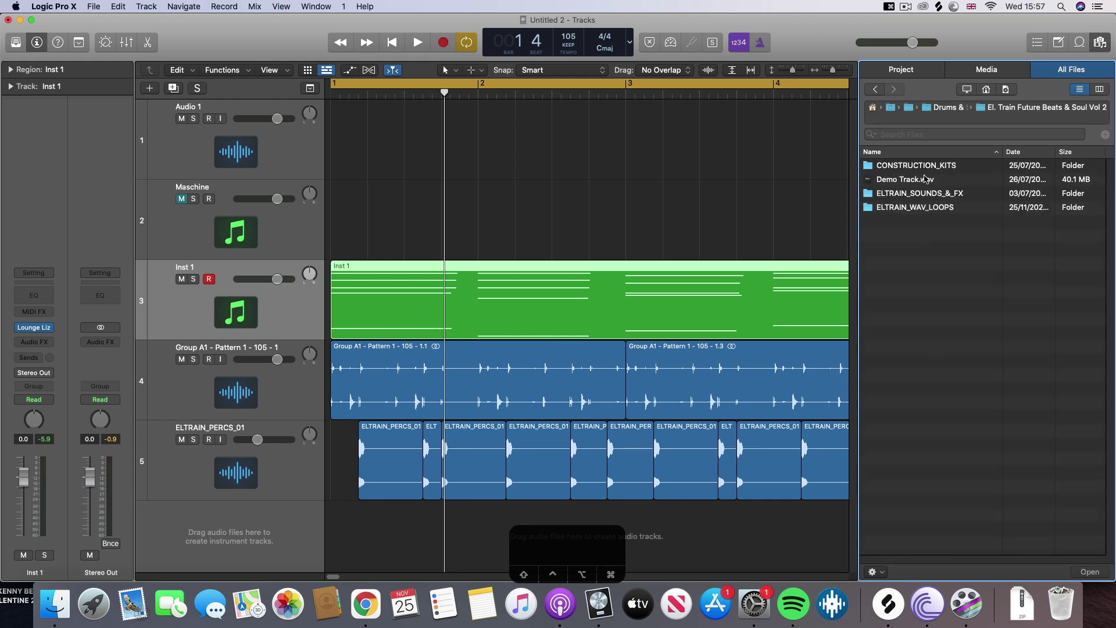
pyautogui.doubleClick(932, 196)
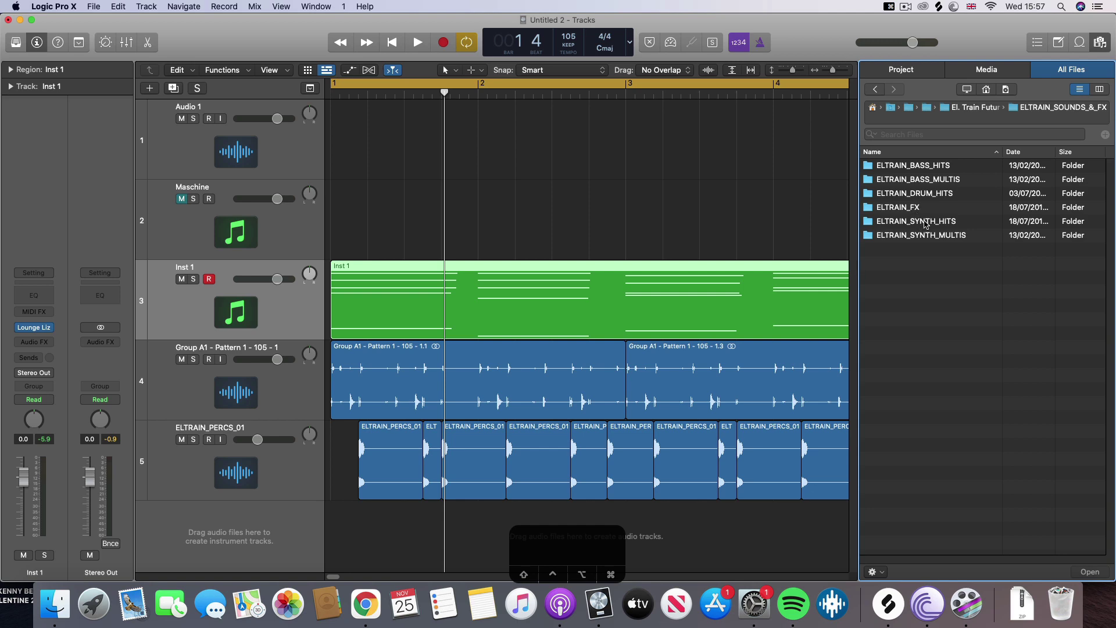
pyautogui.doubleClick(926, 222)
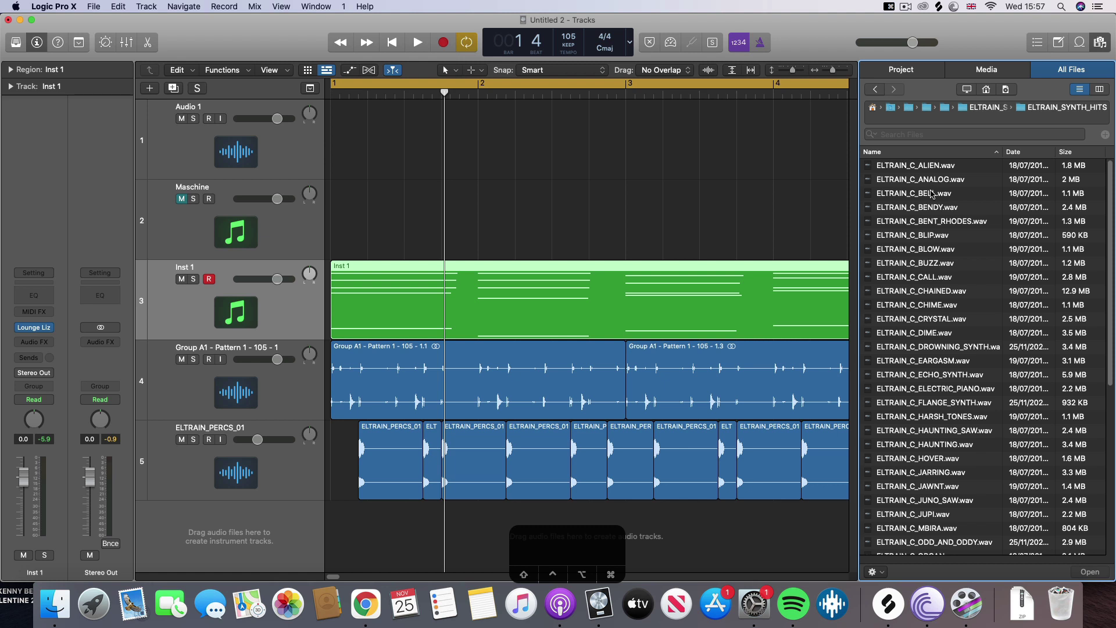
# Audition the synth hits from ELTRAIN_C_BELL.wav onward, settle on ELTRAIN_C_CALL.wav, and stop the preview.
pyautogui.click(930, 194)
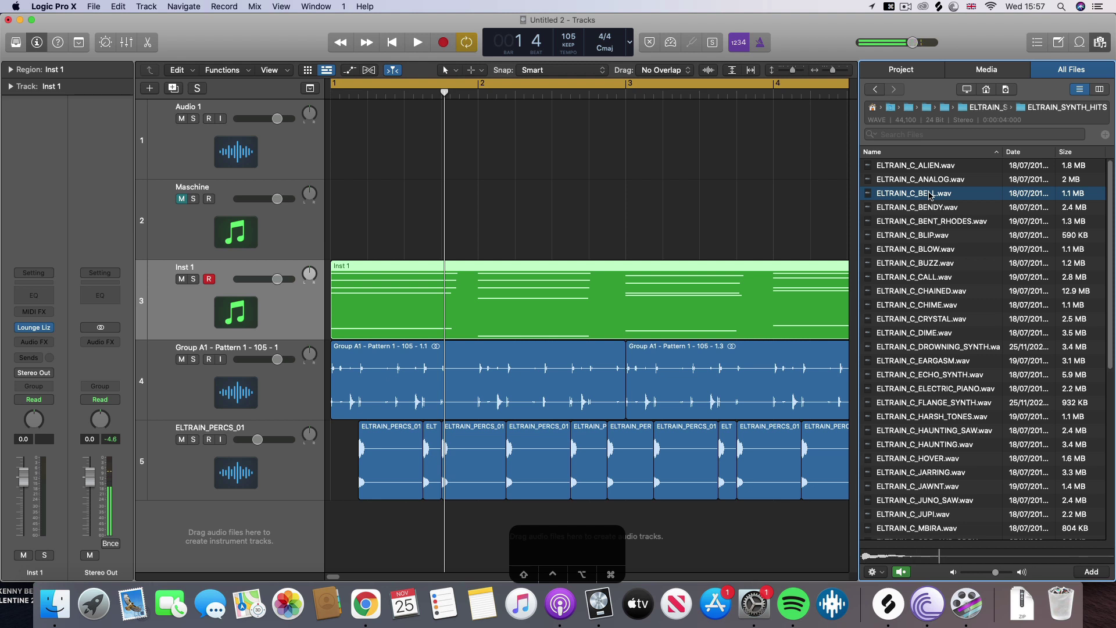
pyautogui.press('Down')
pyautogui.press('Down')
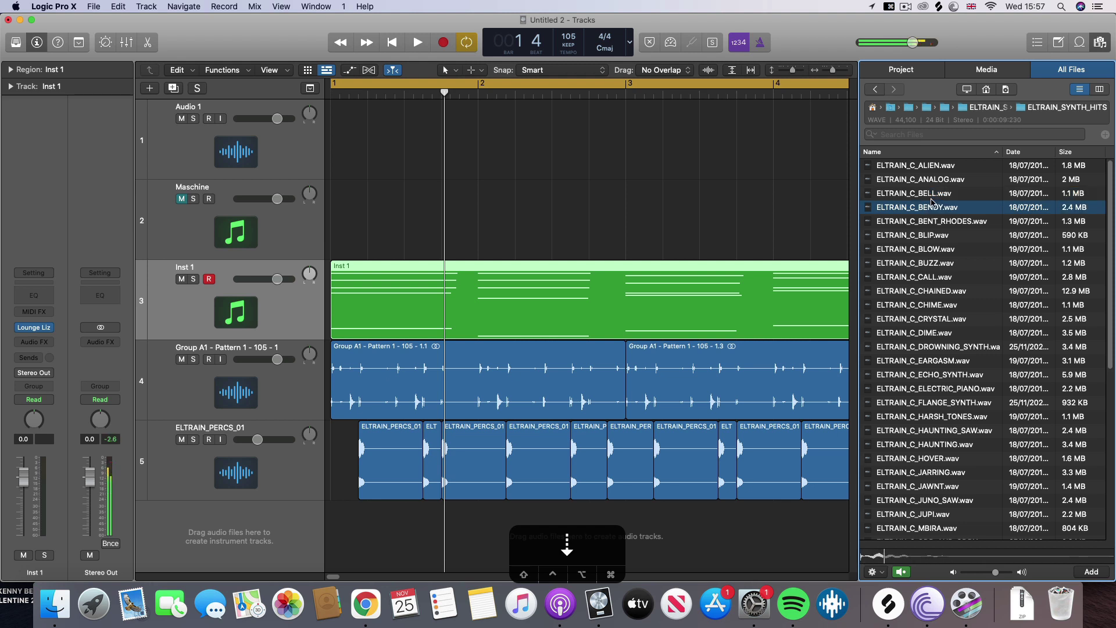
pyautogui.press('Down')
pyautogui.press('Down')
pyautogui.press('Down')
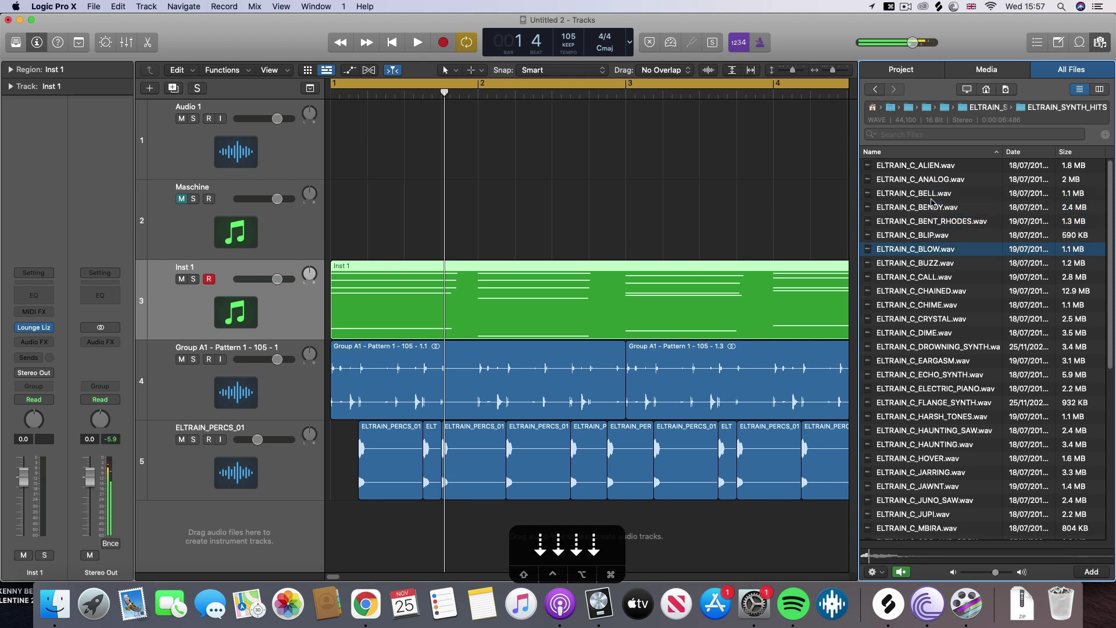
pyautogui.press('Down')
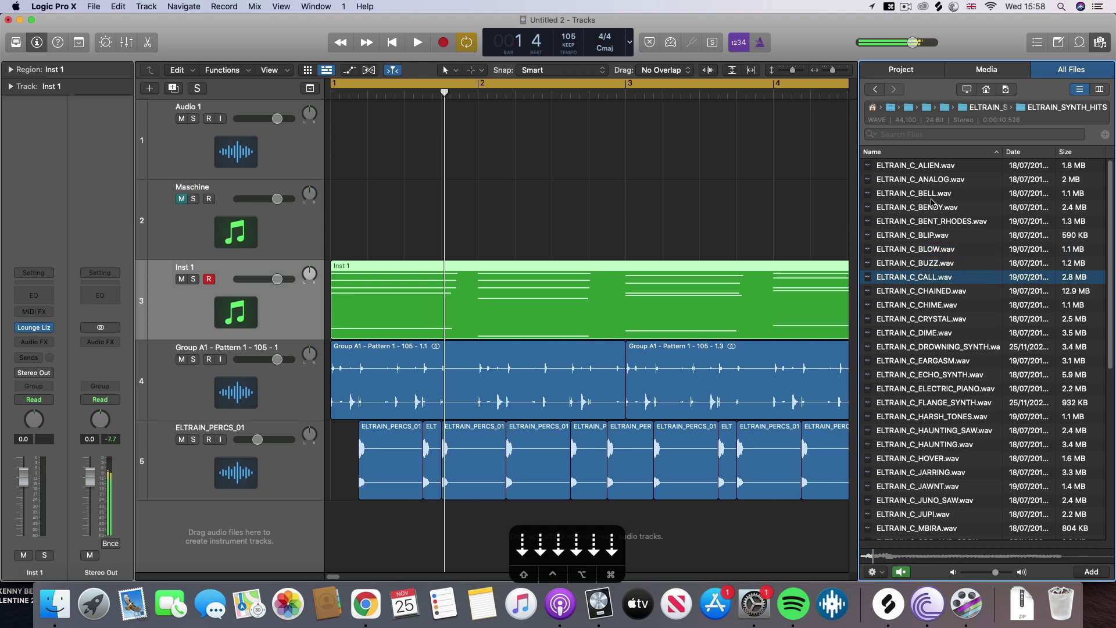
pyautogui.press('Down')
pyautogui.press('Up')
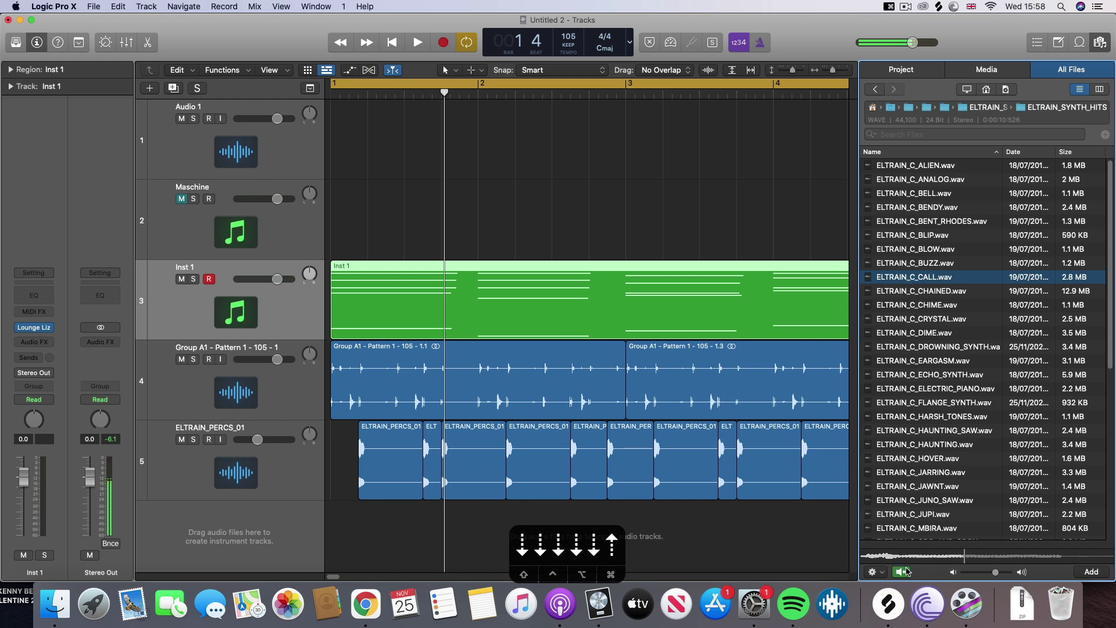
pyautogui.click(902, 571)
# Create a new track from ELTRAIN_C_CALL.wav using Quick Sampler (Optimized) and close the sampler window.
pyautogui.moveTo(887, 278); pyautogui.dragTo(276, 510)
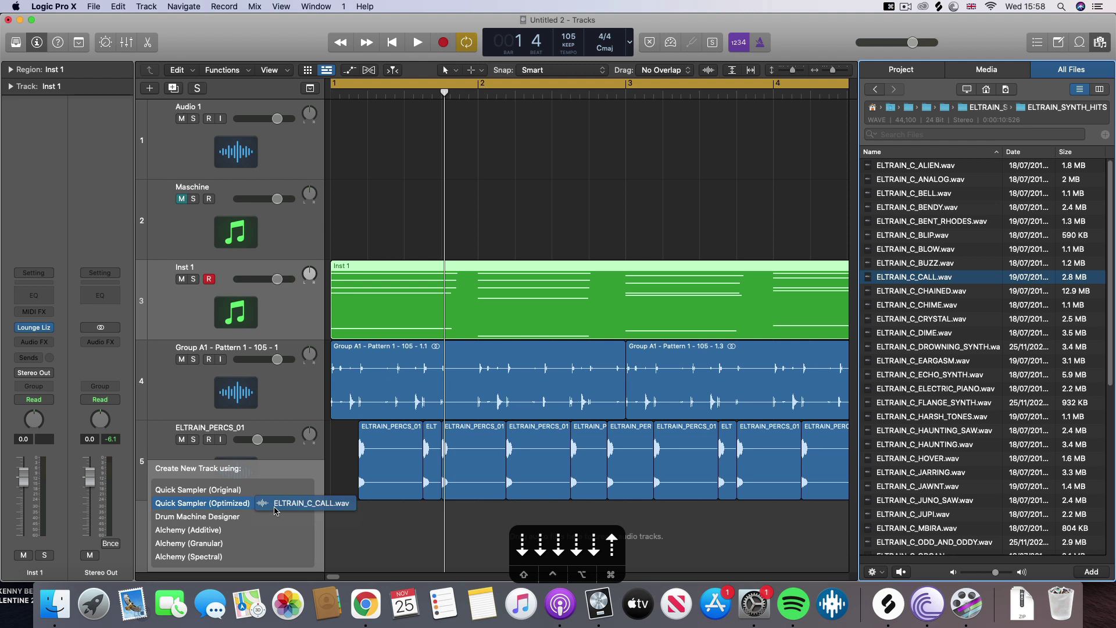
pyautogui.moveTo(275, 510); pyautogui.dragTo(273, 504)
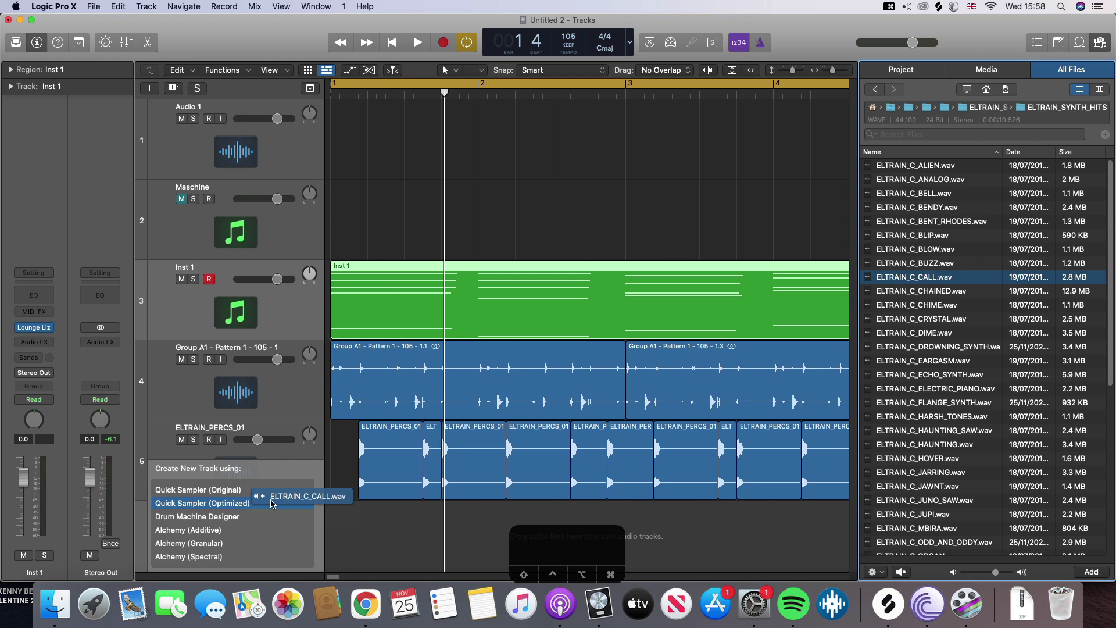
pyautogui.moveTo(272, 503); pyautogui.dragTo(272, 504)
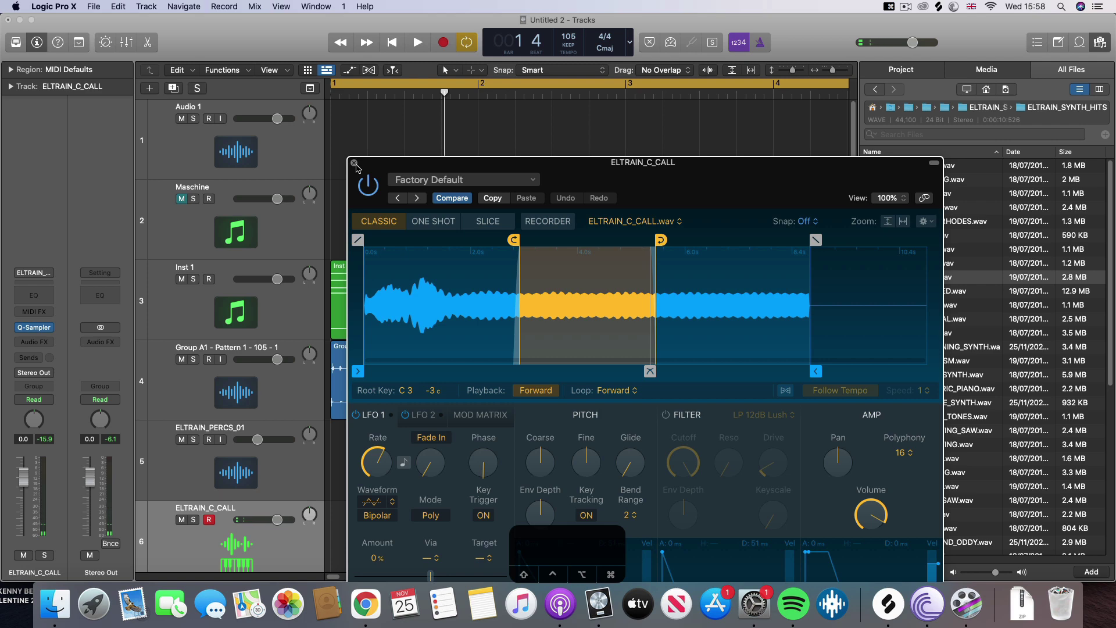
pyautogui.click(354, 164)
# Move the Inst 1 chord region onto the ELTRAIN_C_CALL track, start playback, and hide the file browser.
pyautogui.moveTo(407, 301); pyautogui.dragTo(374, 530)
pyautogui.press('space')
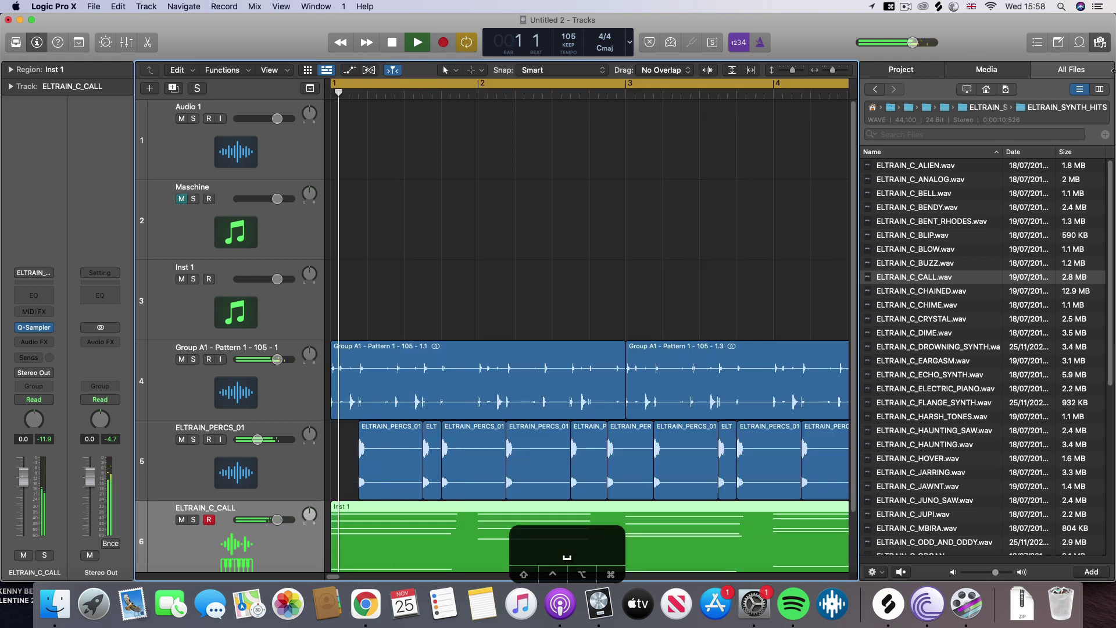
pyautogui.click(1100, 42)
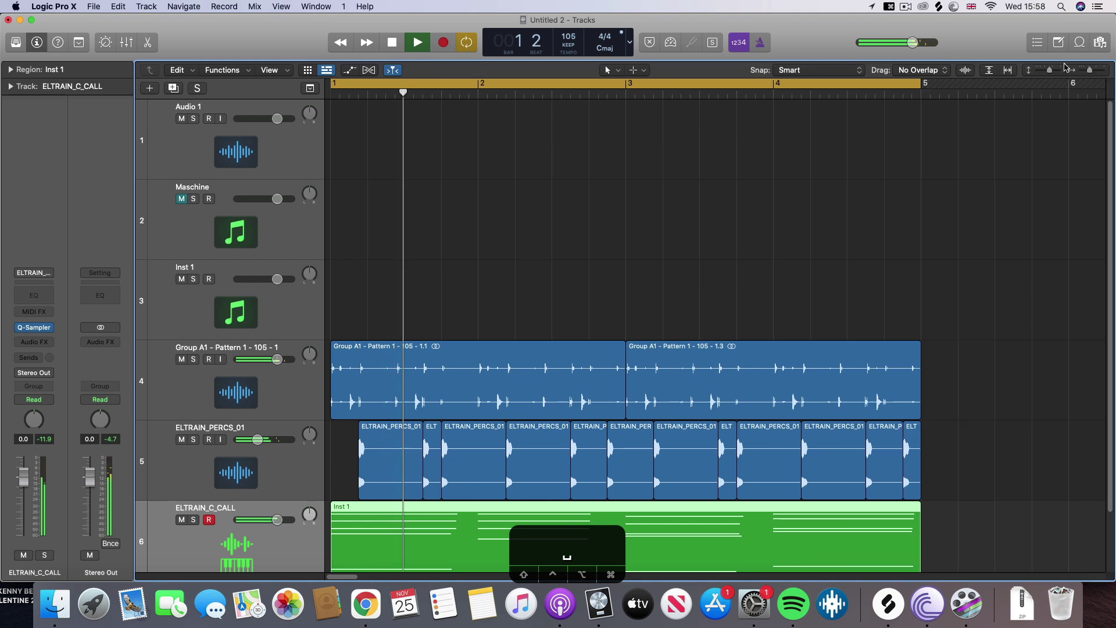
# Solo the ELTRAIN_C_CALL track and listen to its chords with the Quick Sampler window open.
pyautogui.click(193, 520)
pyautogui.press('space')
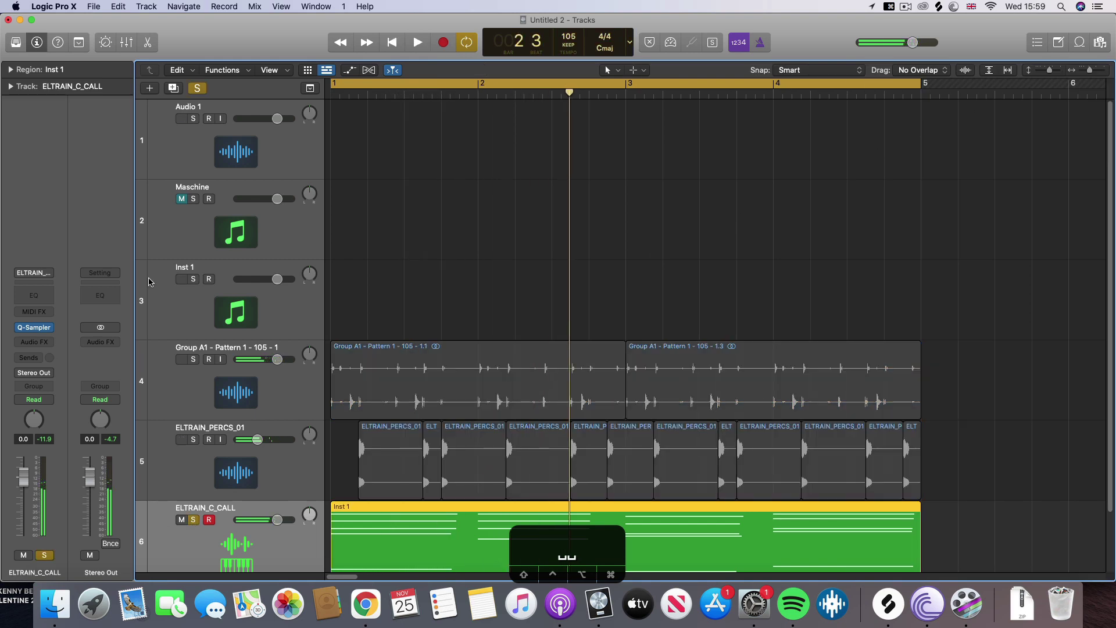
pyautogui.click(36, 328)
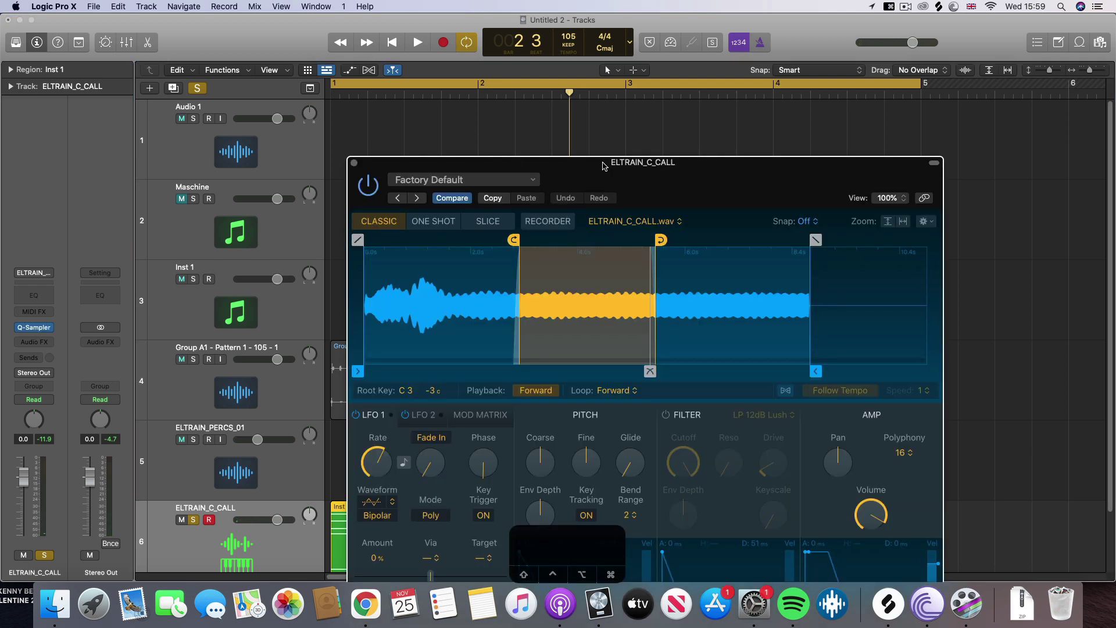
pyautogui.moveTo(603, 166); pyautogui.dragTo(638, 82)
pyautogui.press('space')
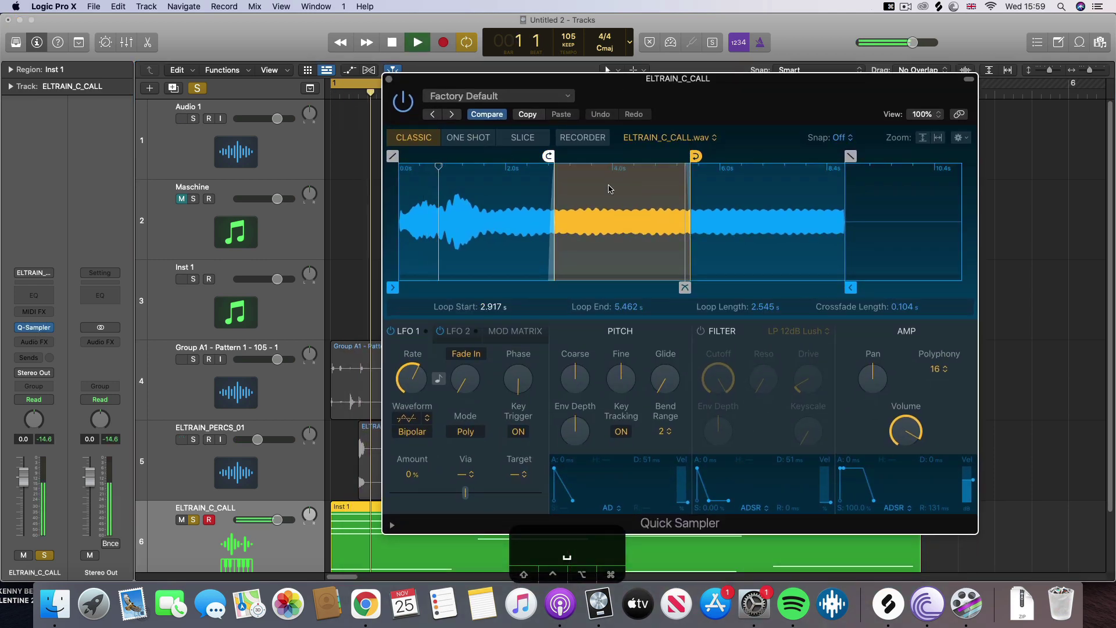
pyautogui.press('space')
# Raise the pitch Glide in Quick Sampler, play the chords to hear the effect, and close the sampler.
pyautogui.moveTo(666, 378)
pyautogui.mouseDown()
pyautogui.moveTo(662, 362)
pyautogui.moveTo(660, 376)
pyautogui.mouseUp()
pyautogui.press('space')
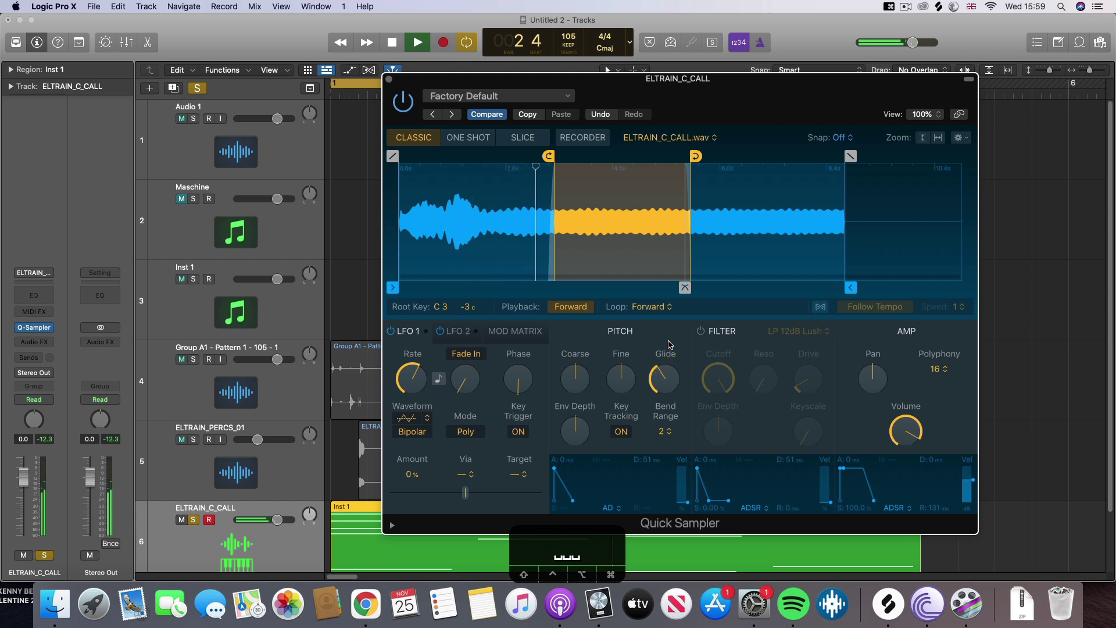
pyautogui.press('space')
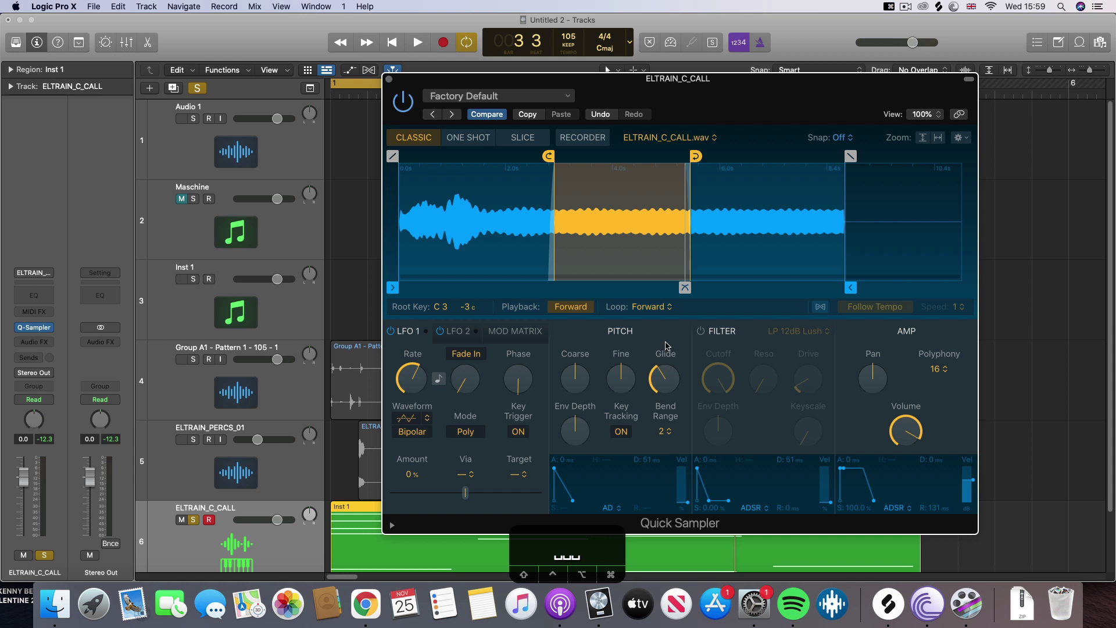
pyautogui.press('space')
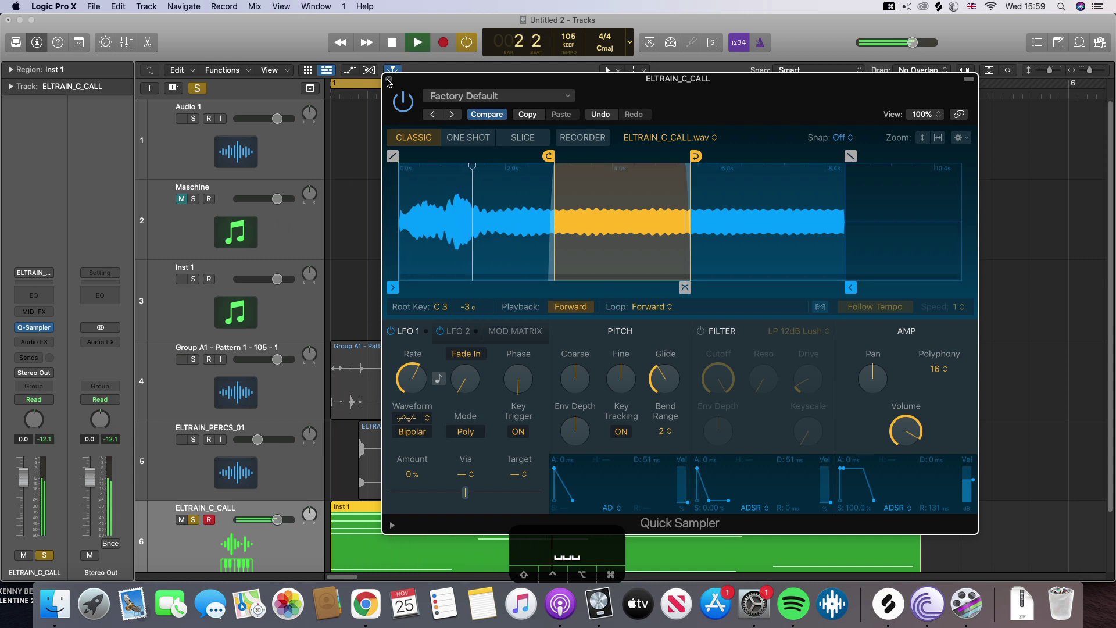
pyautogui.click(389, 79)
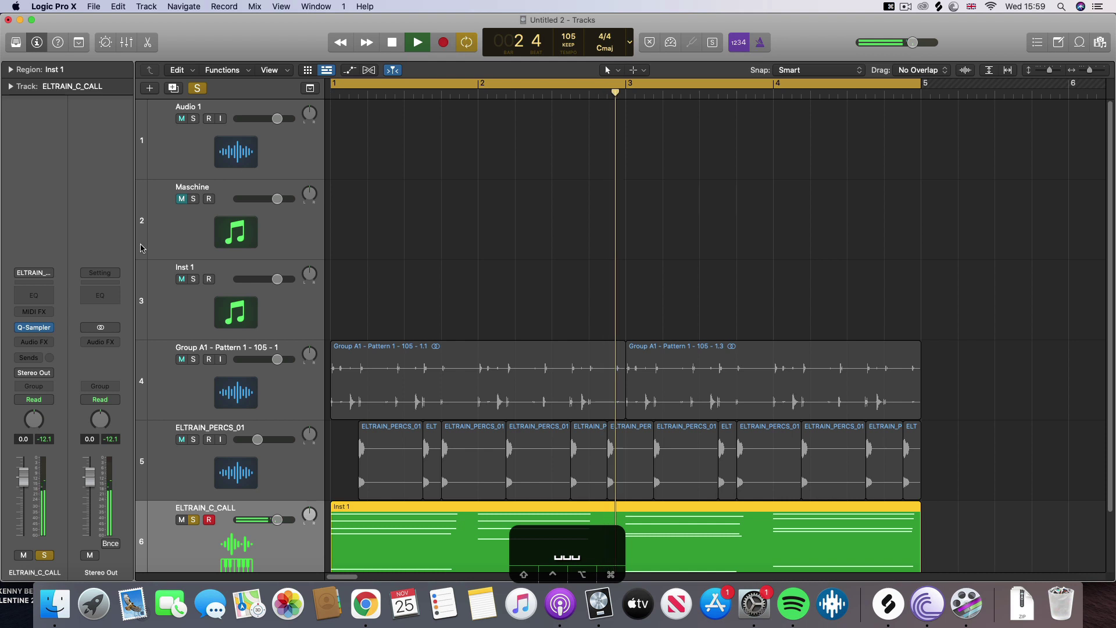
# Add a Channel EQ to ELTRAIN_C_CALL with a +3.5 dB boost at 690 Hz and an 18 dB/Oct low cut at 98.5 Hz.
pyautogui.click(34, 294)
pyautogui.moveTo(559, 305); pyautogui.dragTo(681, 275)
pyautogui.moveTo(395, 366); pyautogui.dragTo(450, 371)
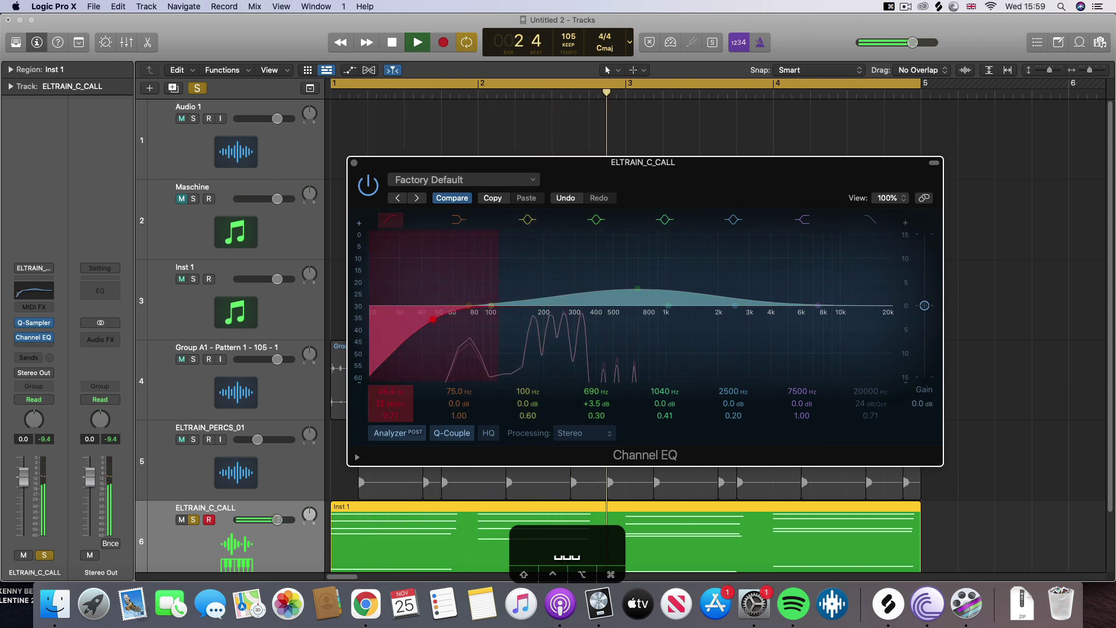
pyautogui.moveTo(393, 407); pyautogui.dragTo(393, 402)
pyautogui.moveTo(411, 356); pyautogui.dragTo(465, 357)
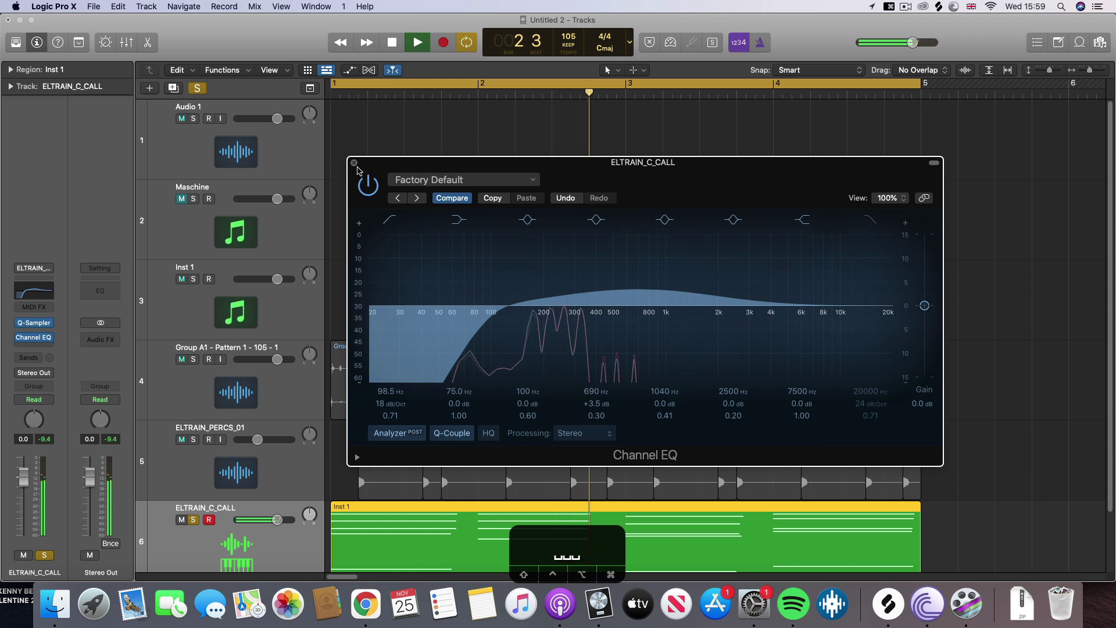
# Close the Channel EQ, unsolo ELTRAIN_C_CALL, lower its volume to -2.2 dB against the drums, and stop playback.
pyautogui.click(354, 162)
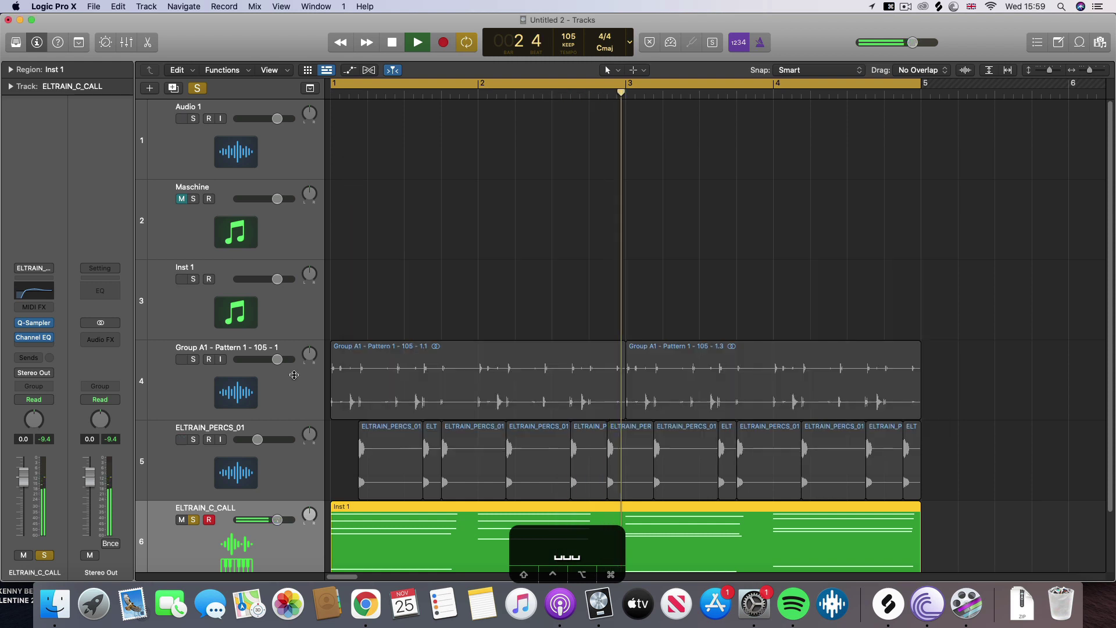
pyautogui.click(193, 520)
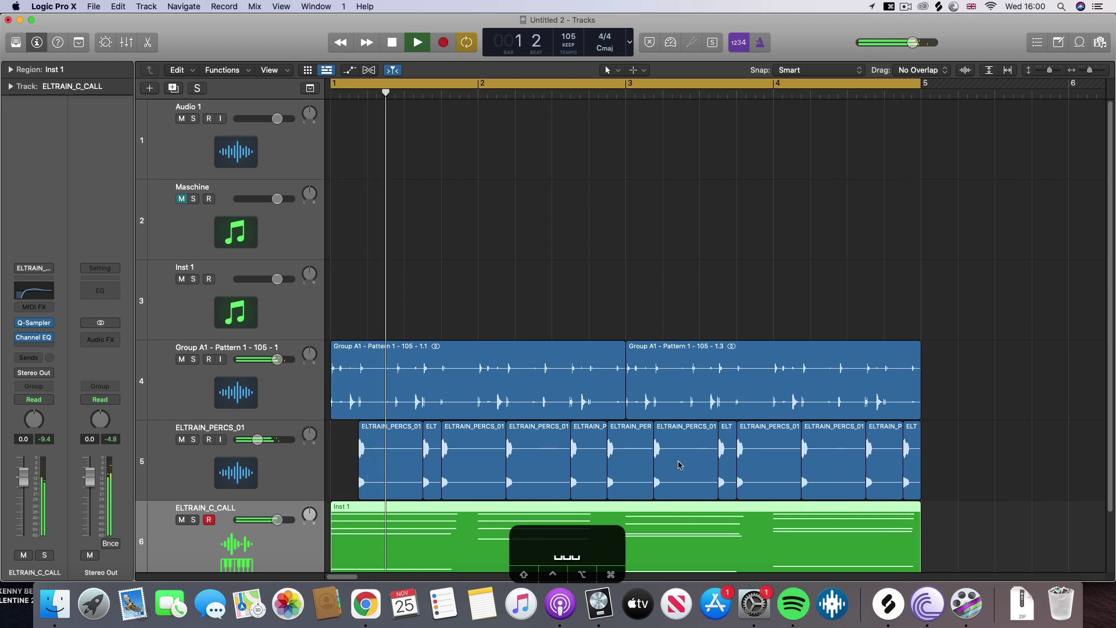
pyautogui.moveTo(277, 520); pyautogui.dragTo(272, 519)
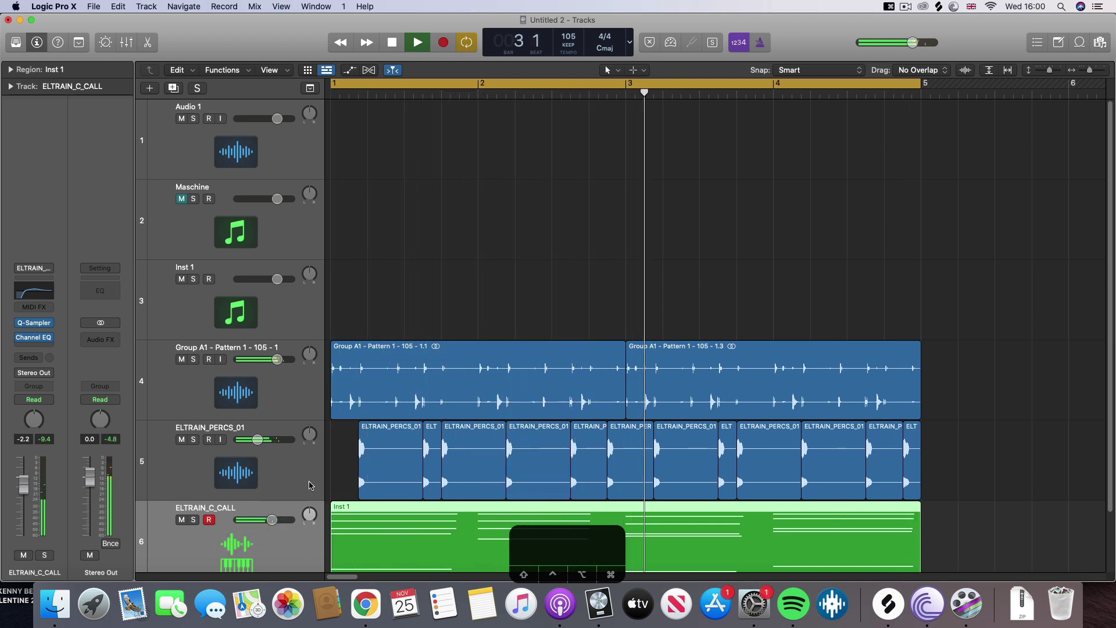
pyautogui.press('space')
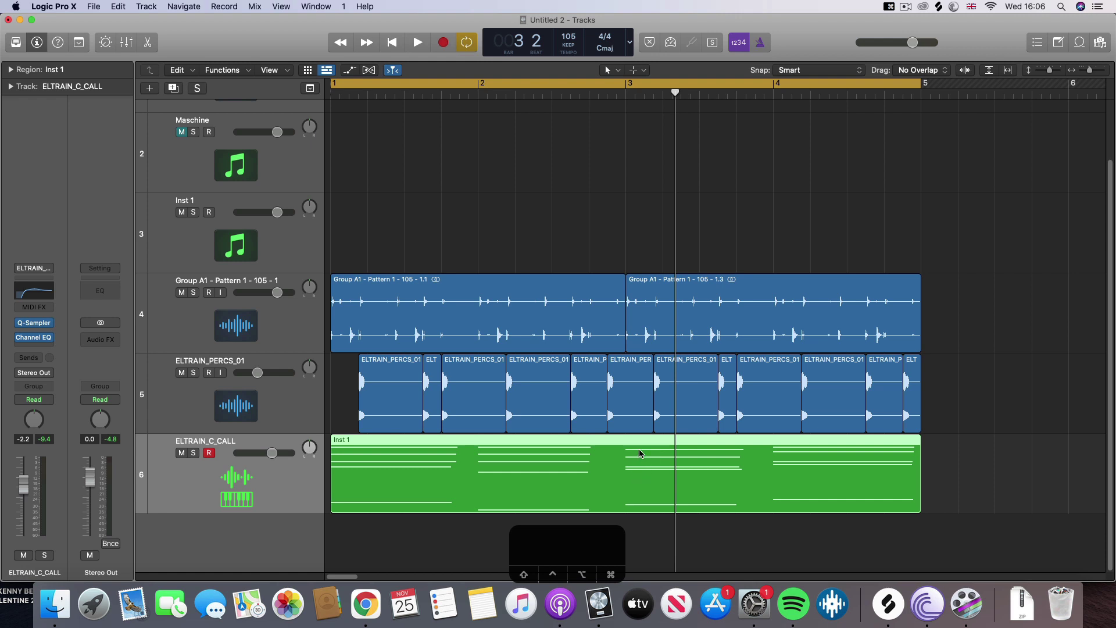
# Bounce the Inst 1 chord region in place to a new track with the source muted, and rename that track Reverse.
pyautogui.rightClick(590, 458)
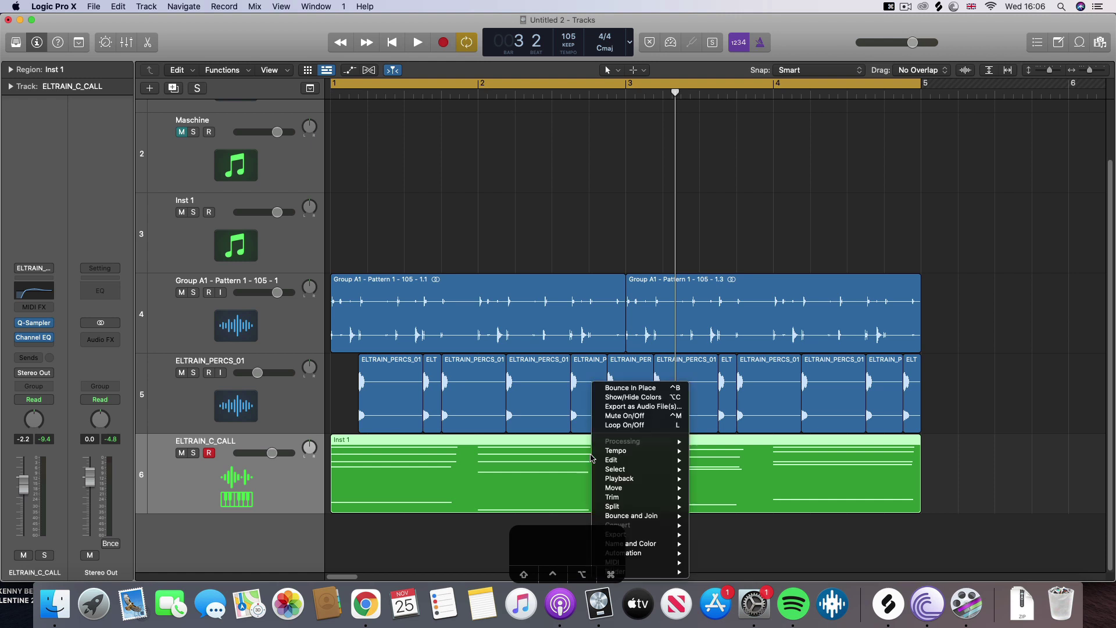
pyautogui.click(669, 389)
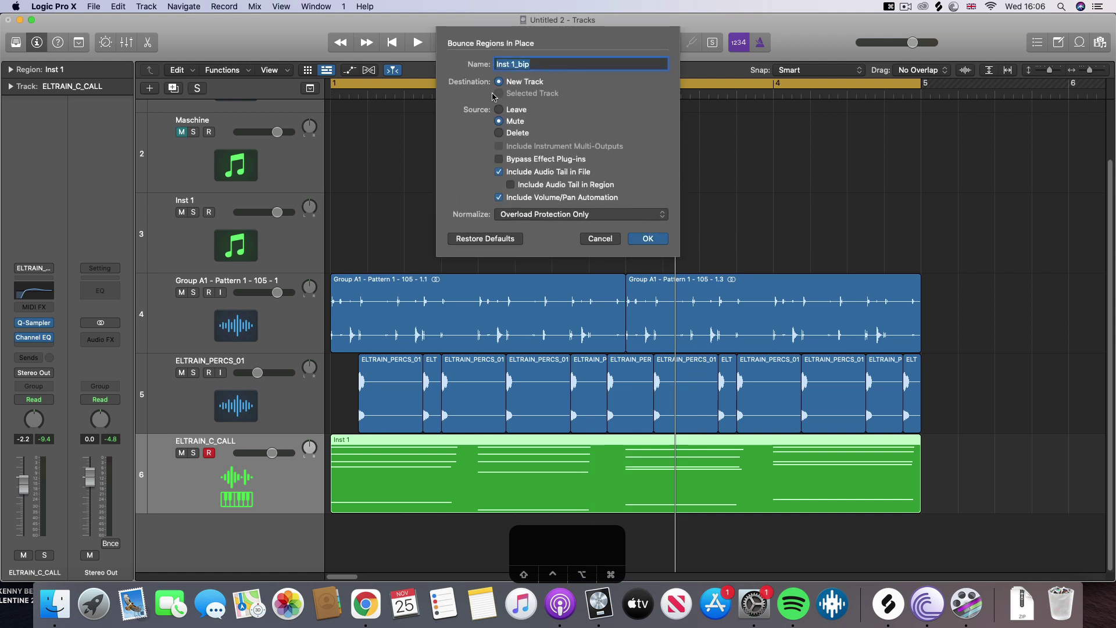
pyautogui.click(647, 239)
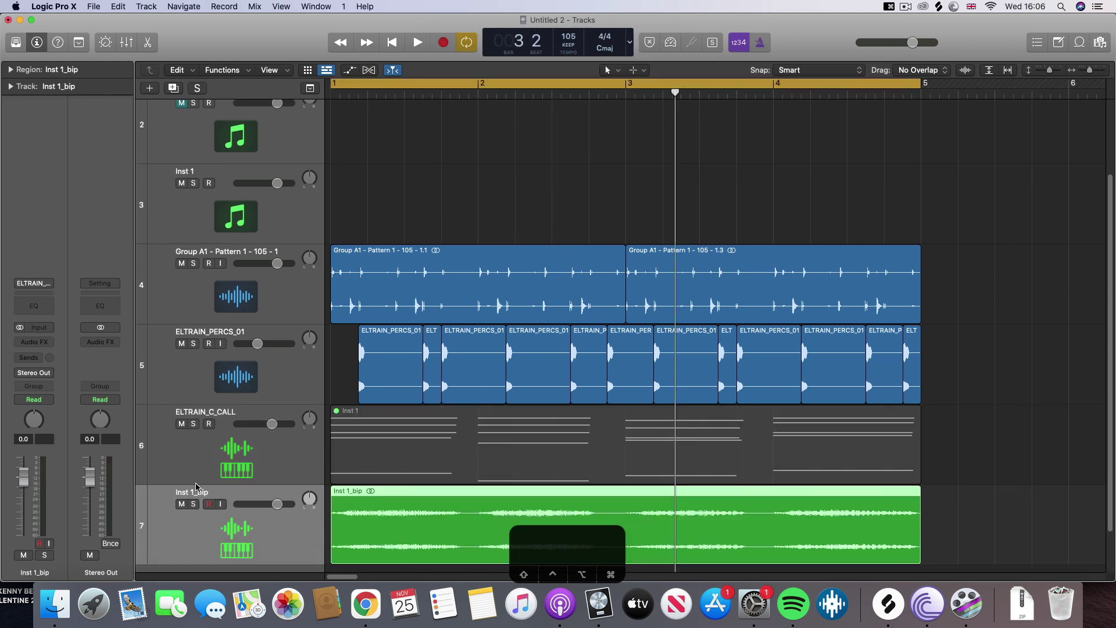
pyautogui.doubleClick(197, 492)
pyautogui.write('Reverse')
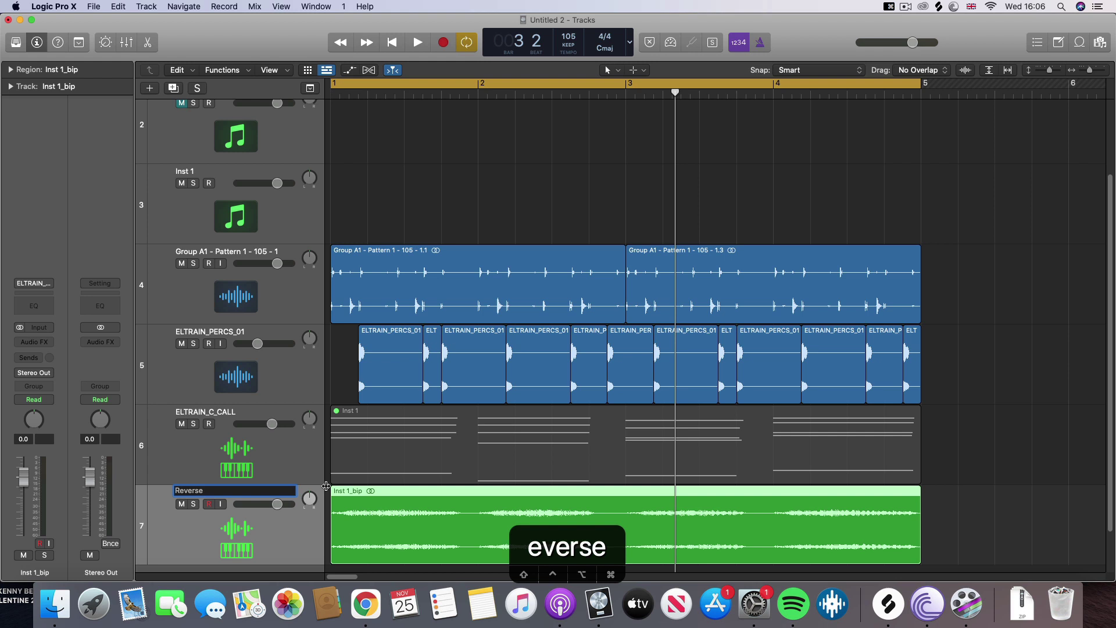
pyautogui.press('Return')
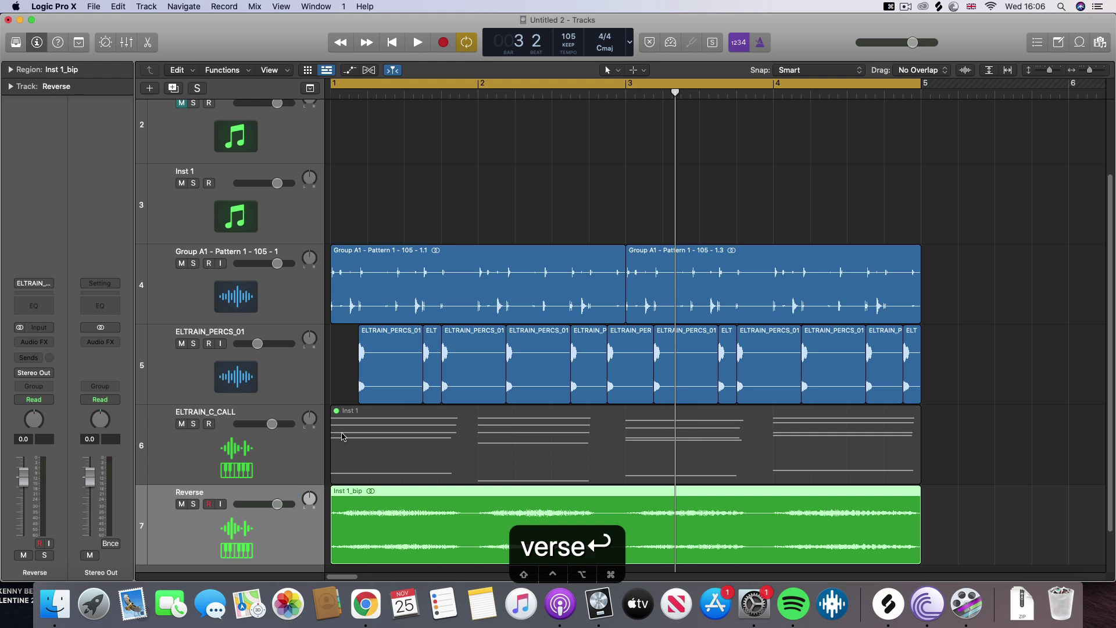
# Split the bounced region on the Reverse track at bars 2, 3 and 4.
pyautogui.scroll(-3, 342, 435)
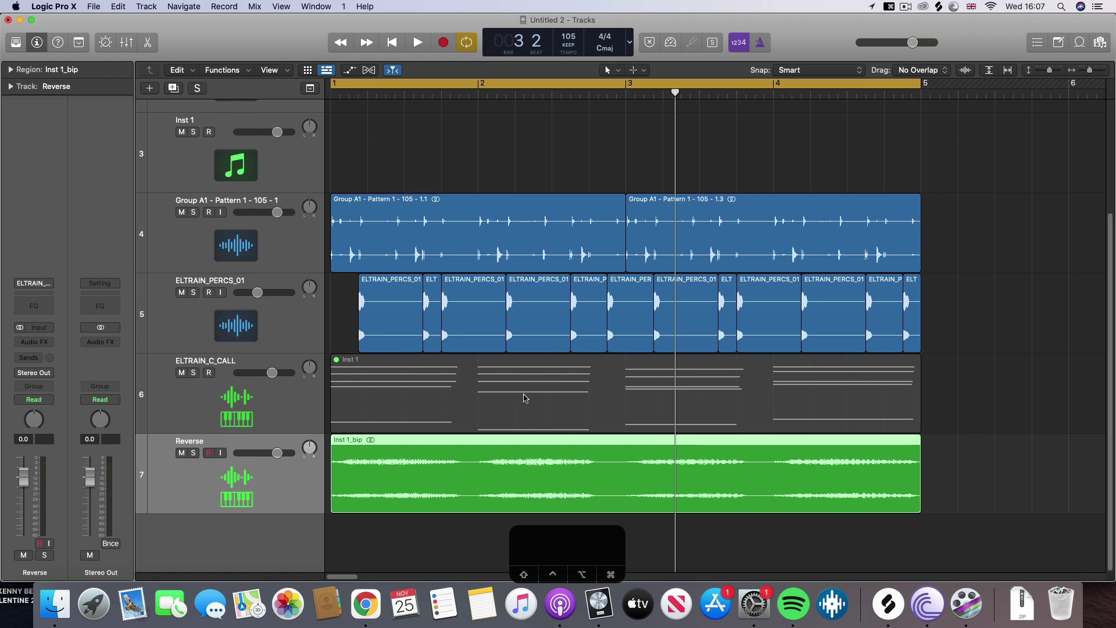
pyautogui.click(476, 441)
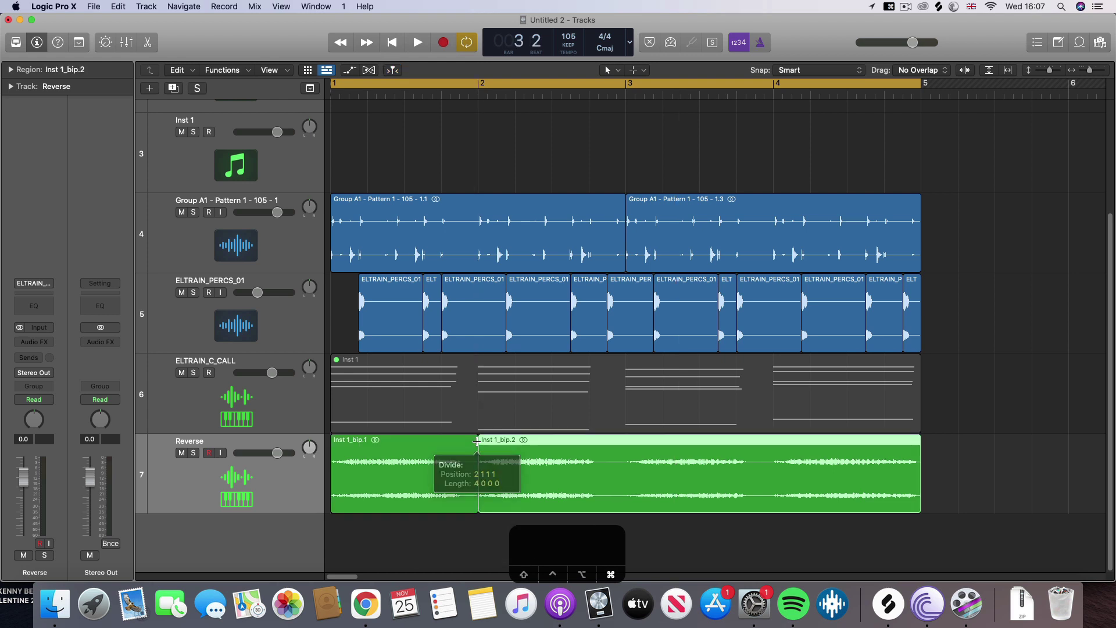
pyautogui.click(626, 445)
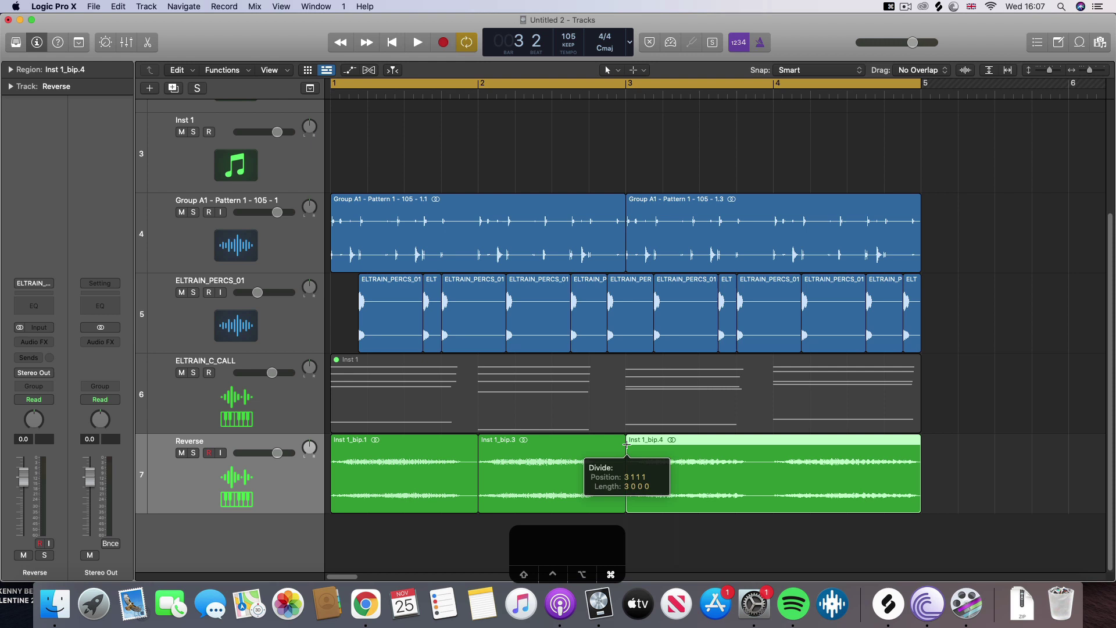
pyautogui.click(773, 444)
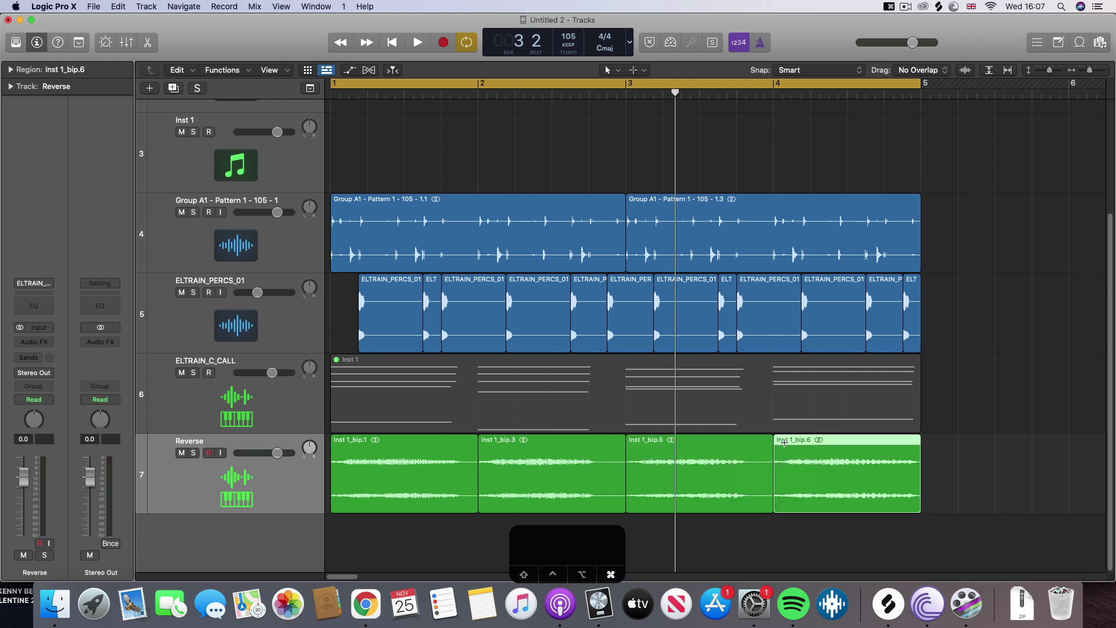
# Select all four split regions on the Reverse track and turn on Reverse for them.
pyautogui.moveTo(1030, 487); pyautogui.dragTo(383, 478)
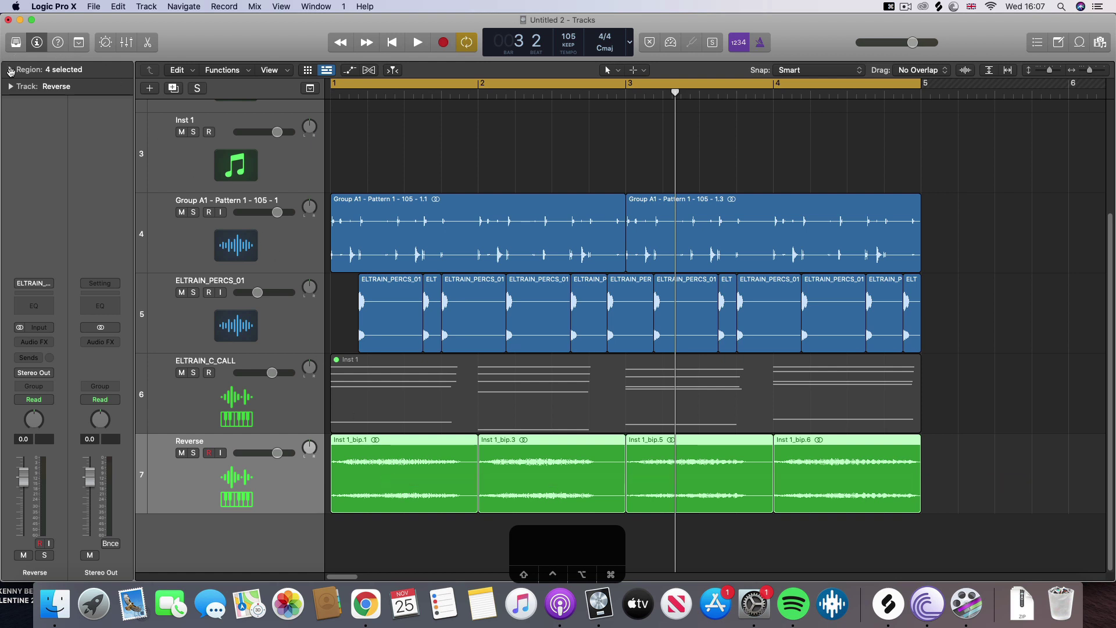
pyautogui.click(10, 70)
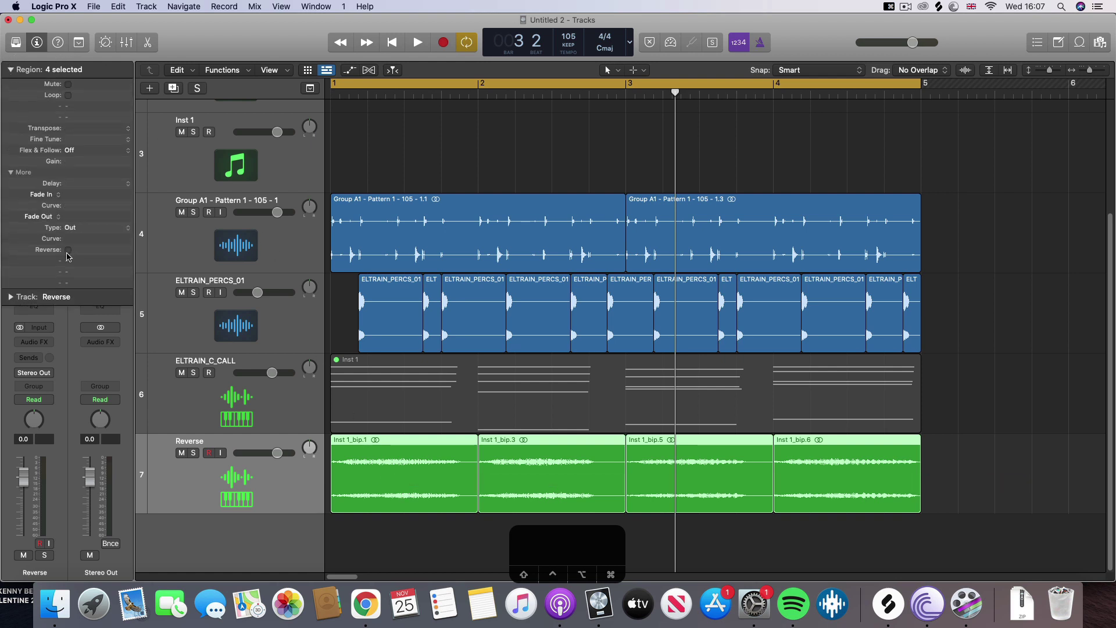
pyautogui.click(69, 251)
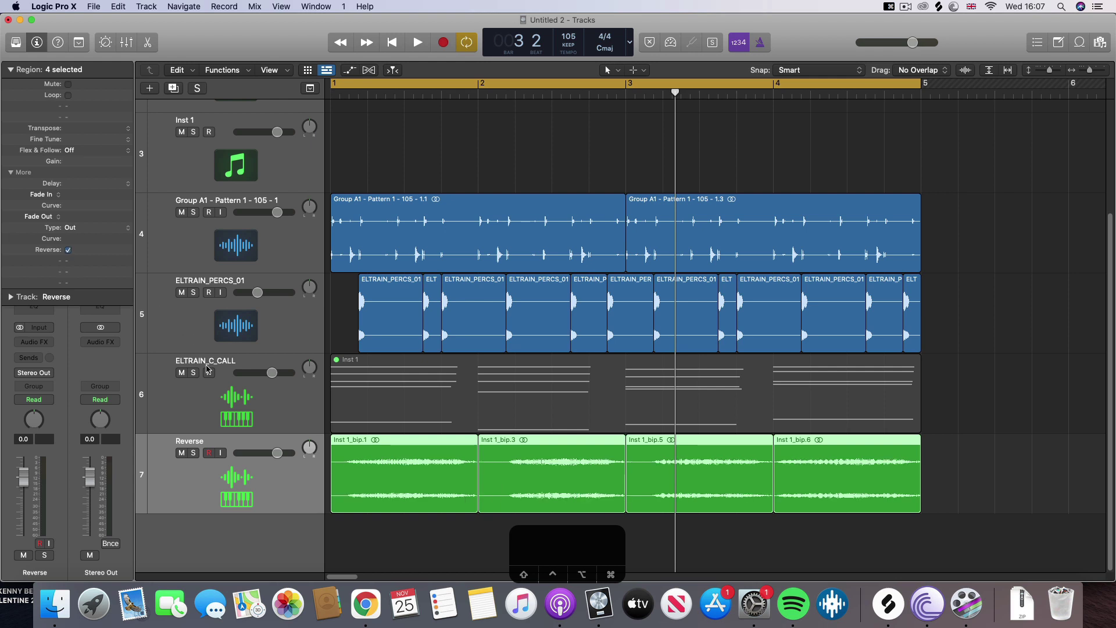
# Unmute the original Inst 1 chord region on the ELTRAIN_C_CALL track.
pyautogui.rightClick(455, 396)
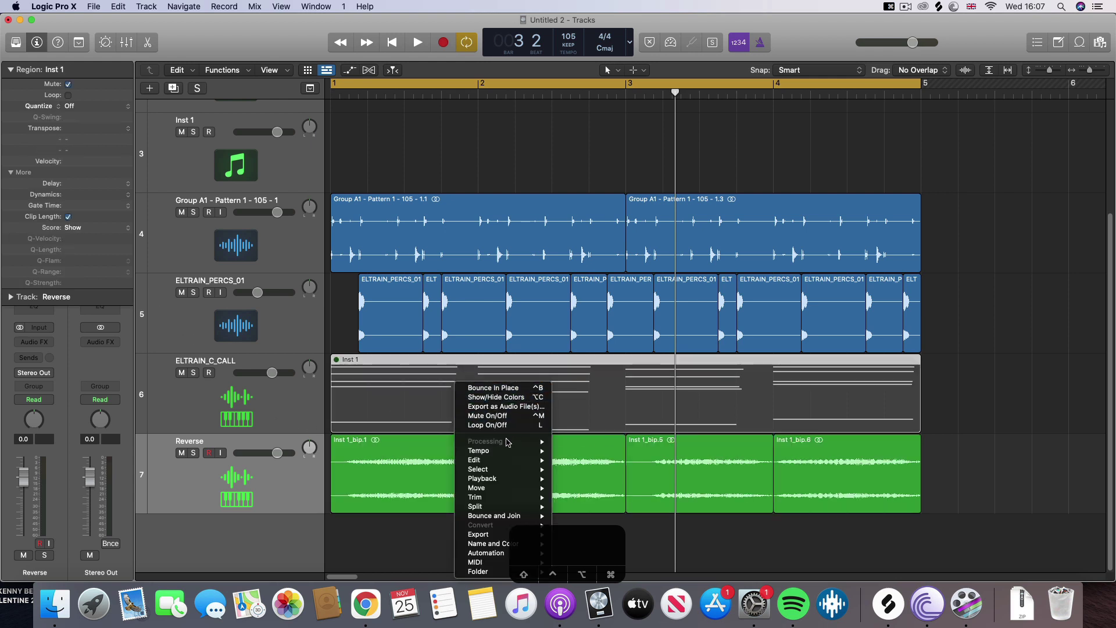
pyautogui.click(517, 416)
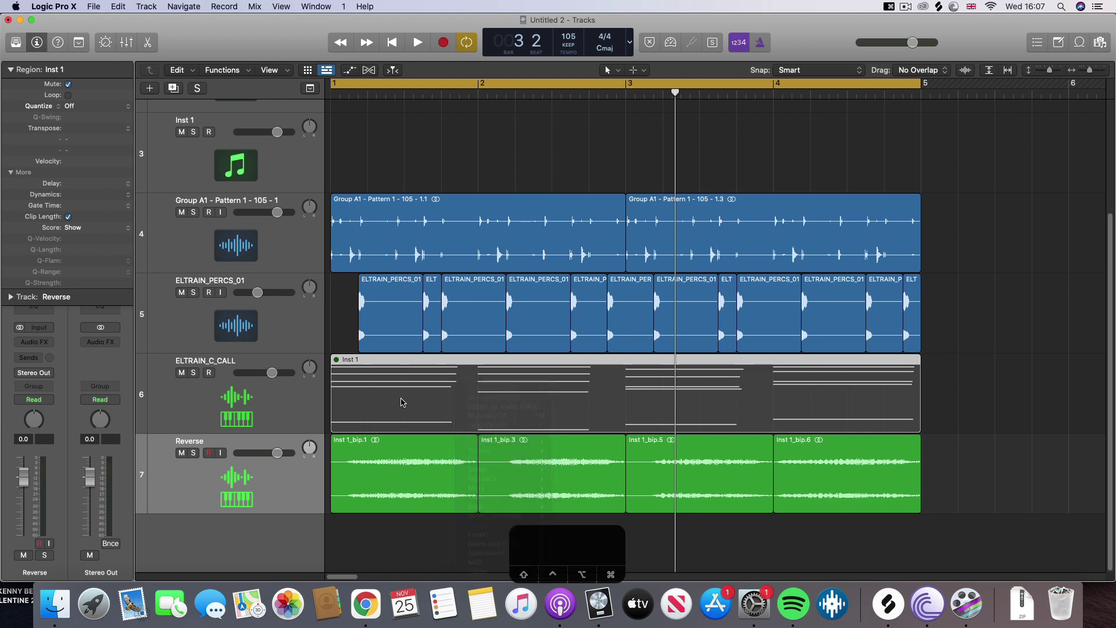
pyautogui.rightClick(392, 398)
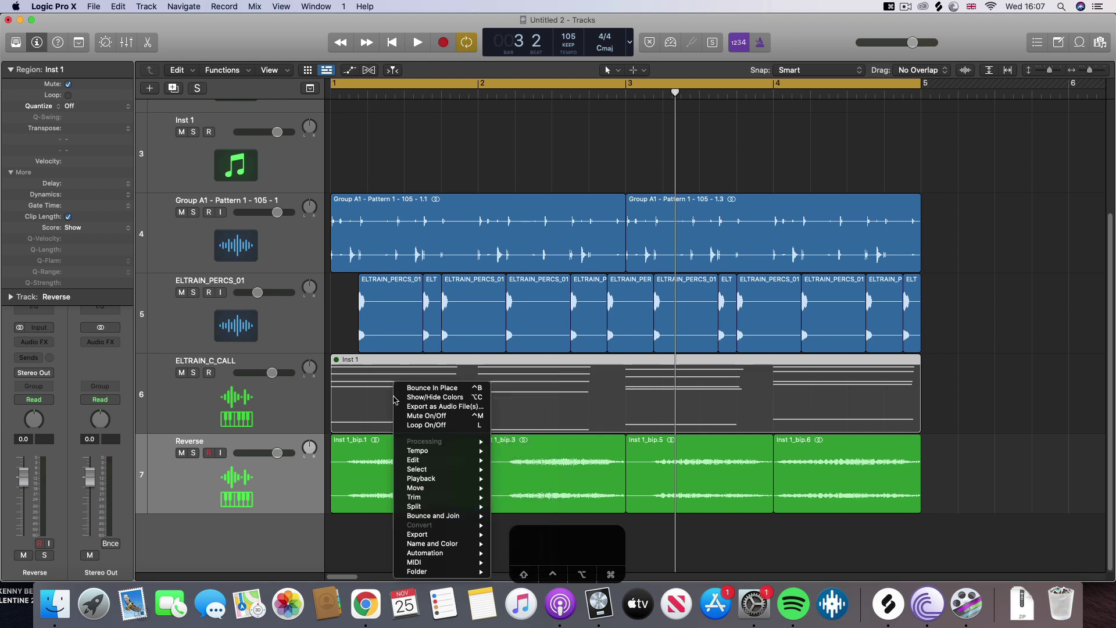
pyautogui.click(511, 419)
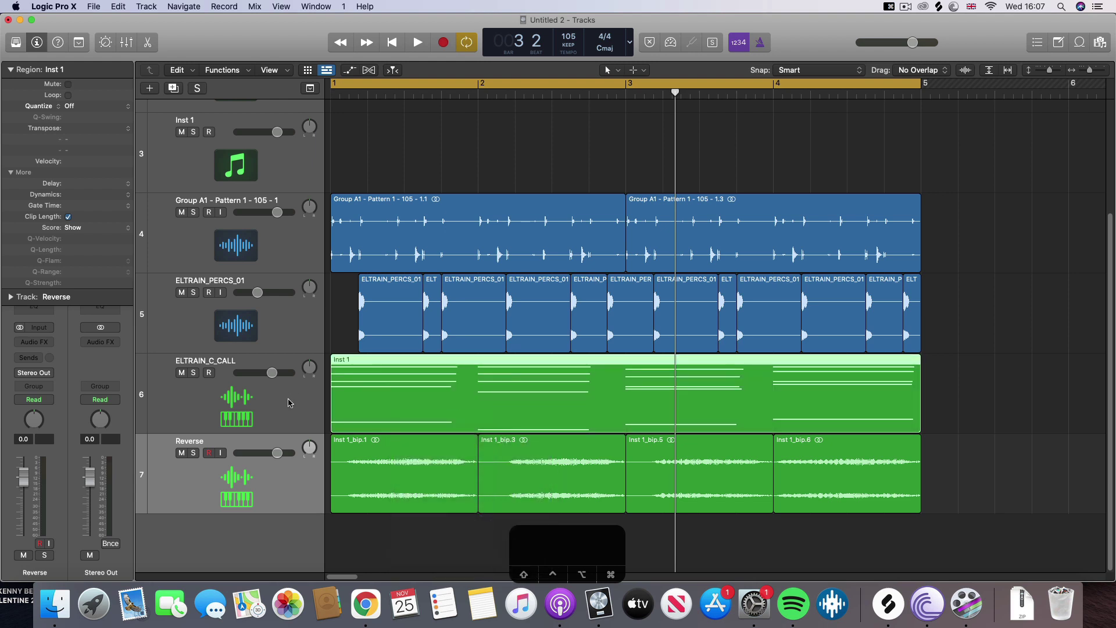
# Solo the Reverse and ELTRAIN_C_CALL tracks, play them together, and lower the Reverse track's volume to -2.9 dB.
pyautogui.click(193, 452)
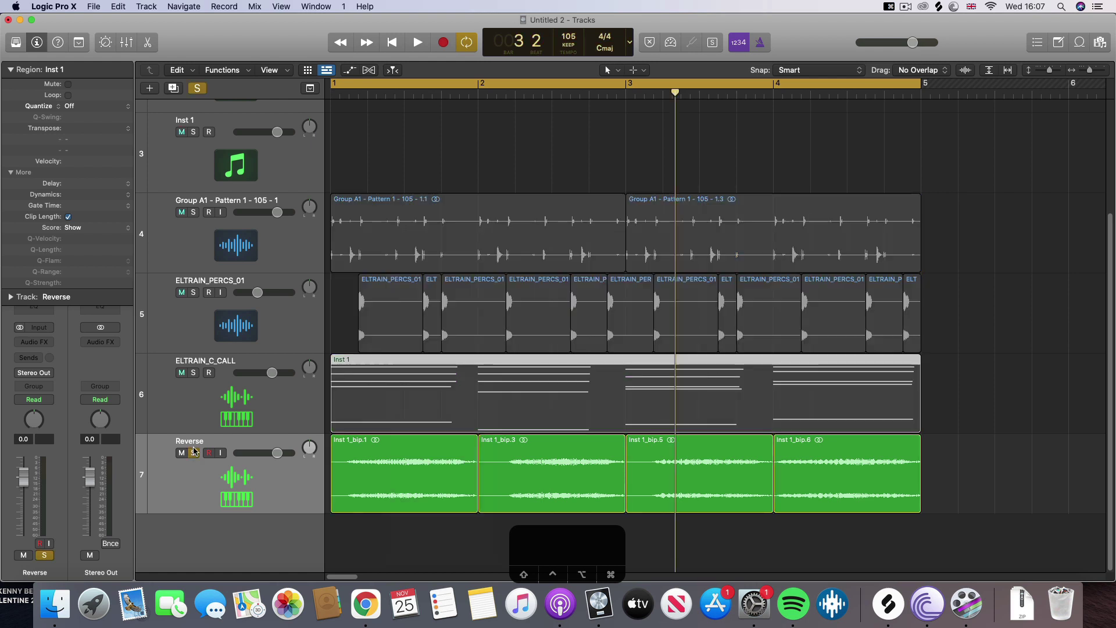
pyautogui.click(193, 373)
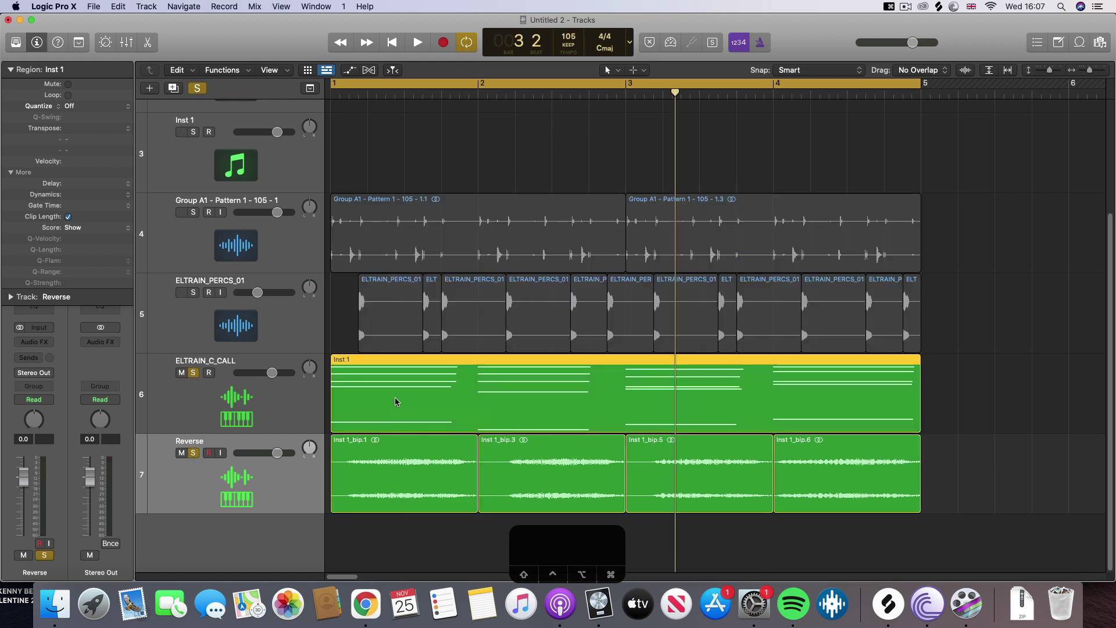
pyautogui.press('space')
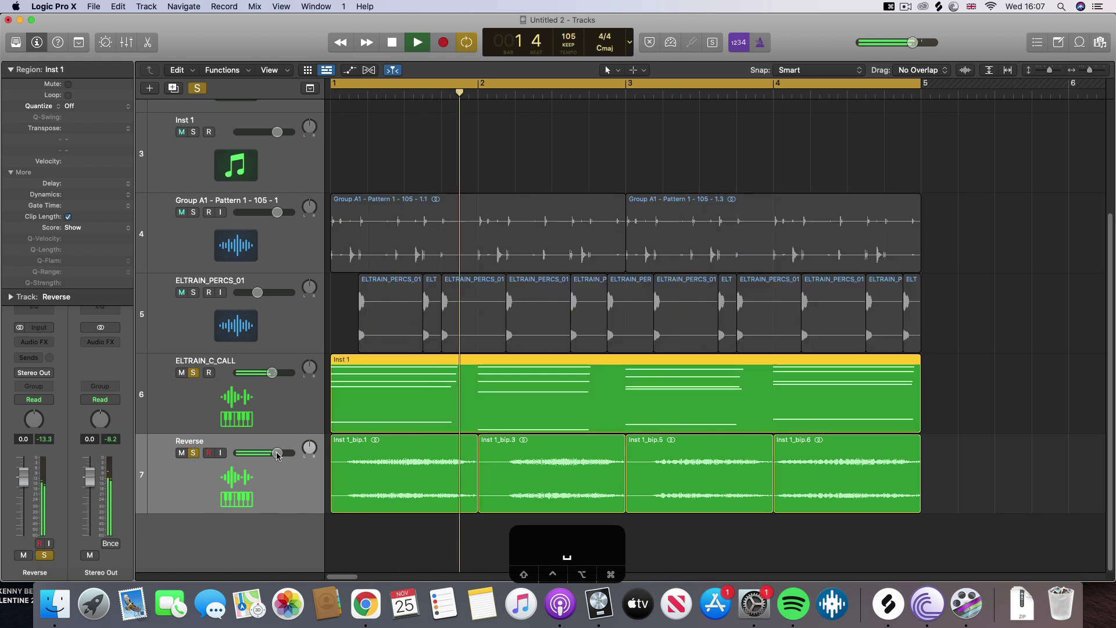
pyautogui.moveTo(277, 453); pyautogui.dragTo(271, 453)
pyautogui.press('space')
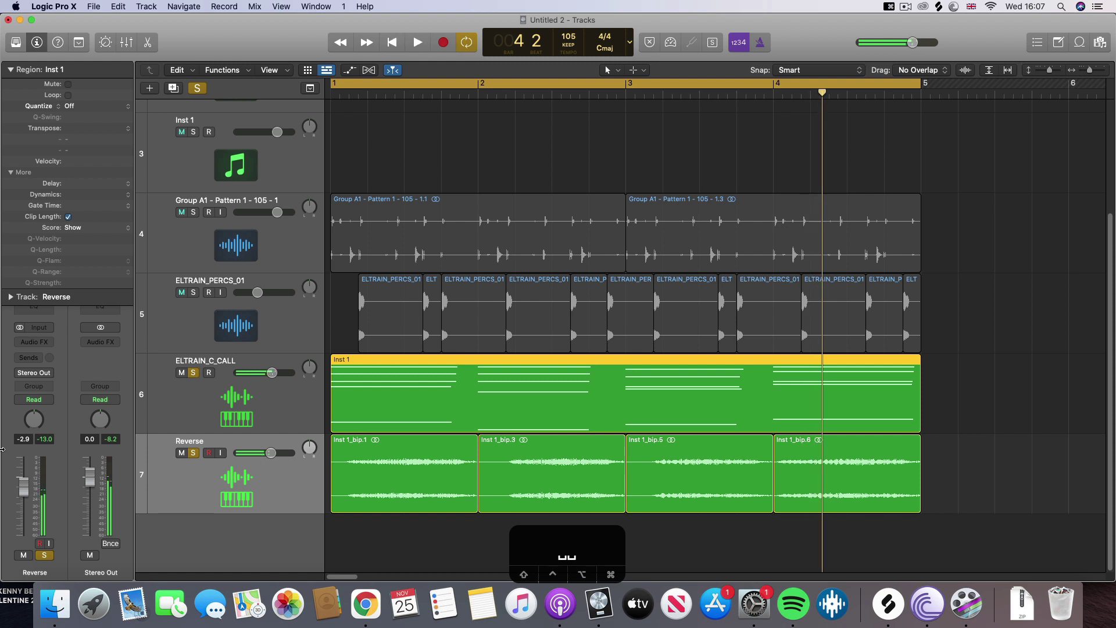
# Add a stereo SilverVerb to the Reverse track with Size 150, Dry 56% and Wet 43%.
pyautogui.click(34, 341)
pyautogui.moveTo(87, 521)
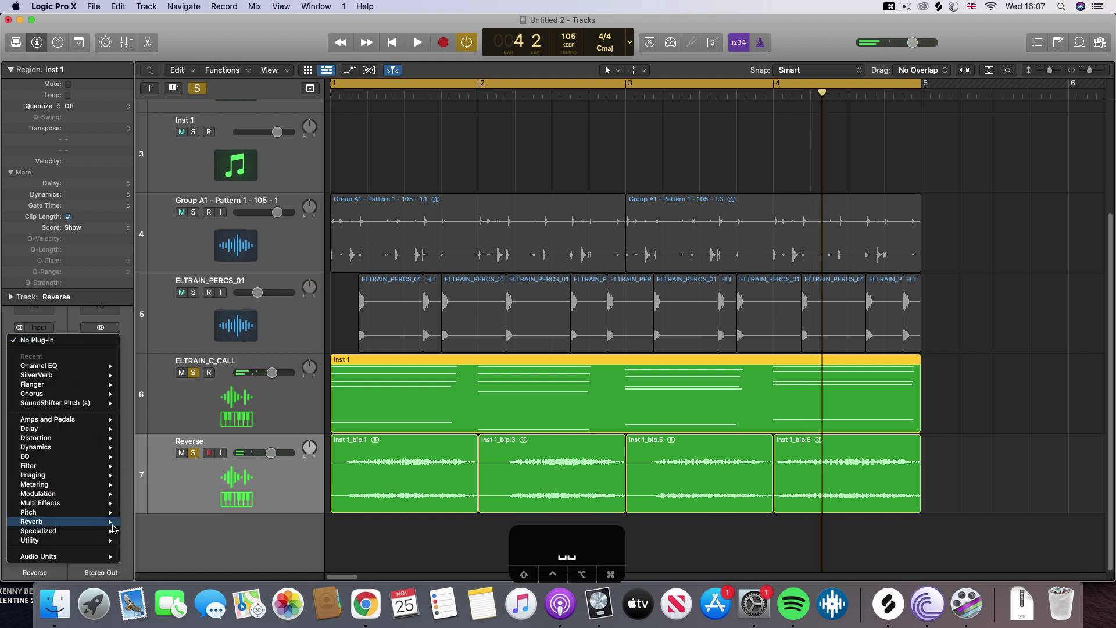
pyautogui.moveTo(204, 540)
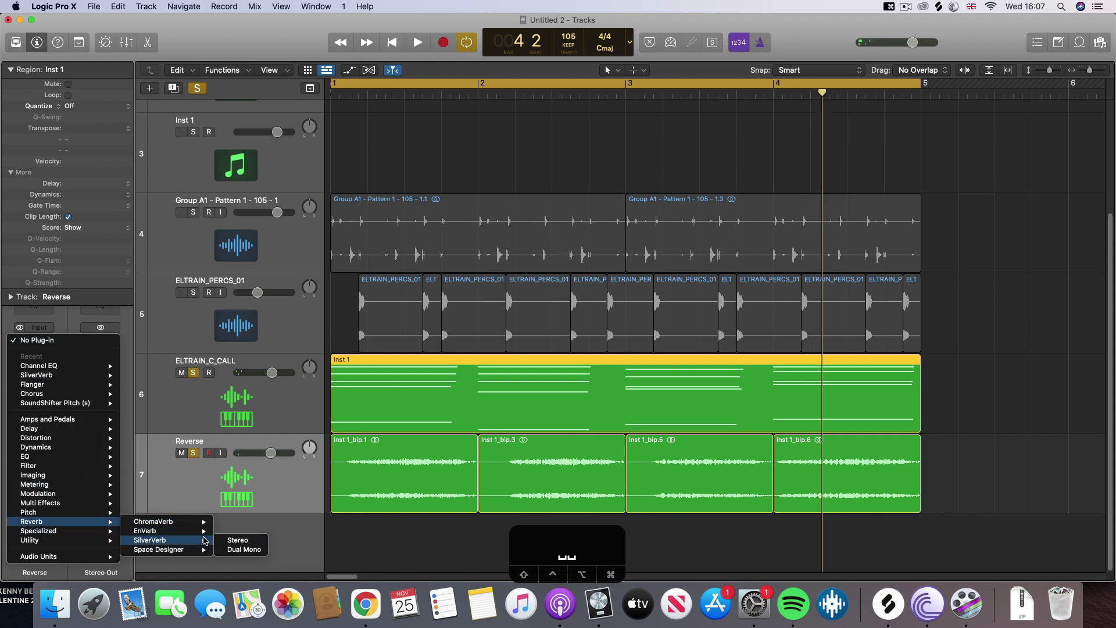
pyautogui.click(238, 540)
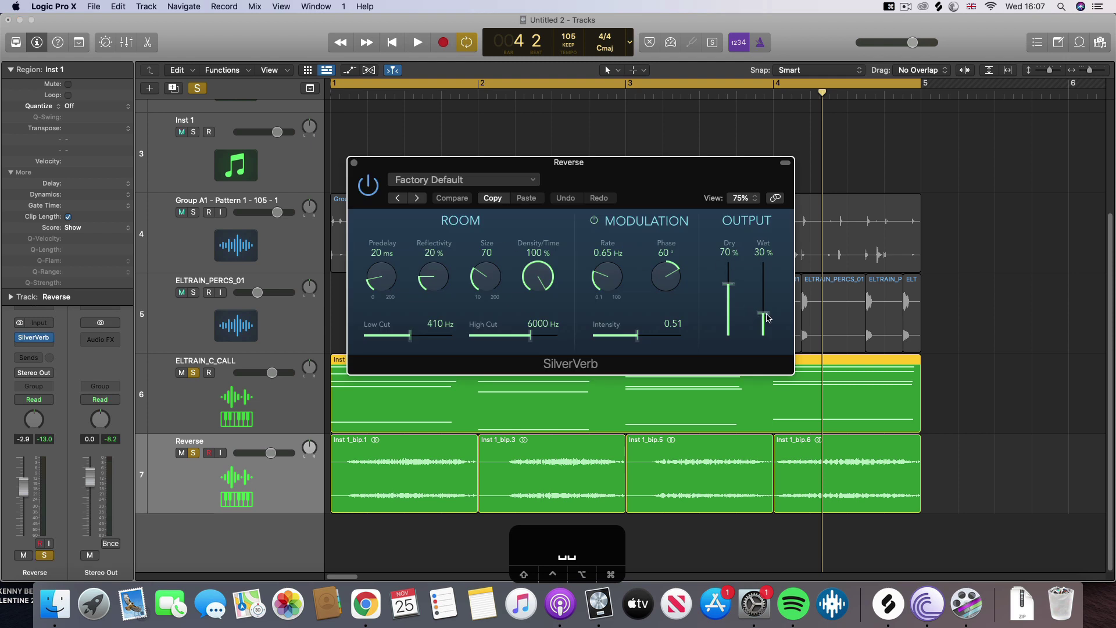
pyautogui.moveTo(766, 317); pyautogui.dragTo(731, 296)
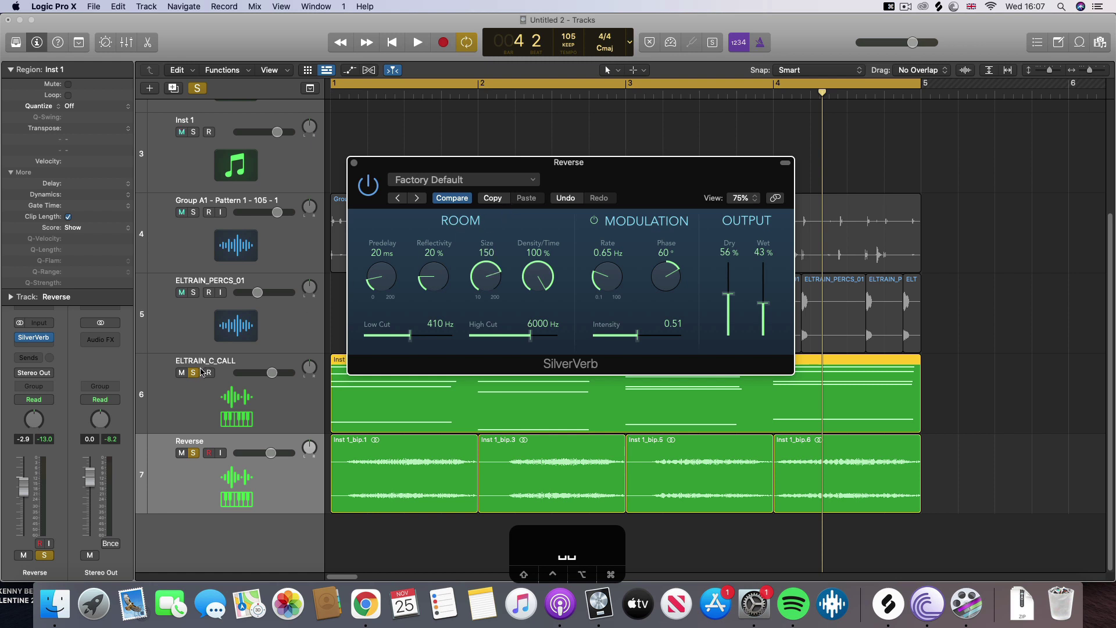
# During playback, lower the Reverse track to -5.2 dB, set SilverVerb to 65% Dry and 38% Wet, and close the plug-in.
pyautogui.press('Return')
pyautogui.press('space')
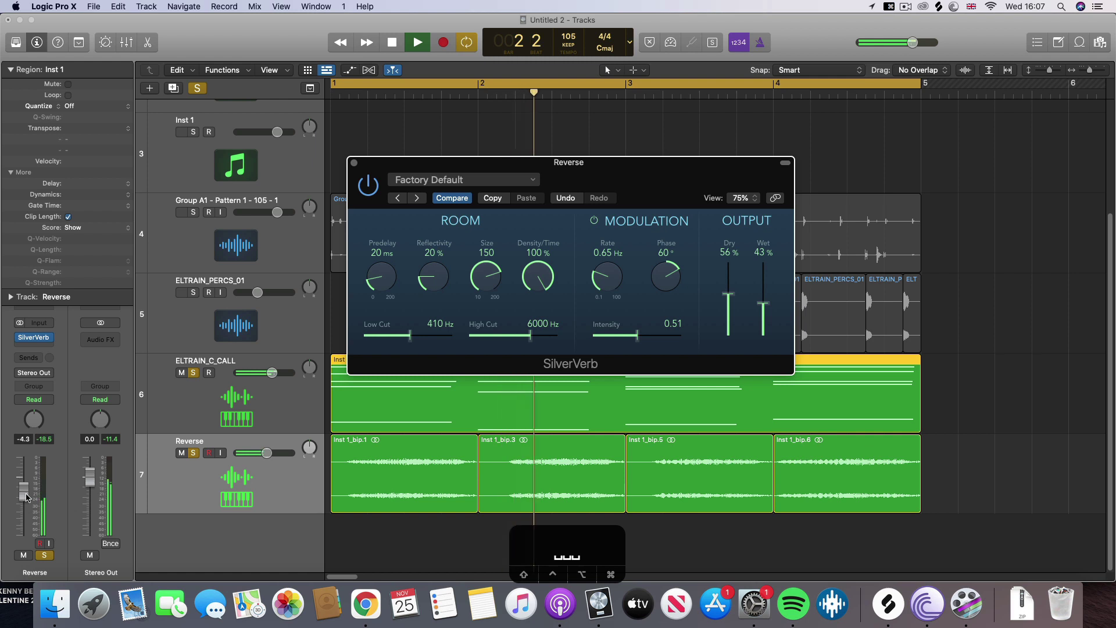
pyautogui.moveTo(27, 488); pyautogui.dragTo(27, 504)
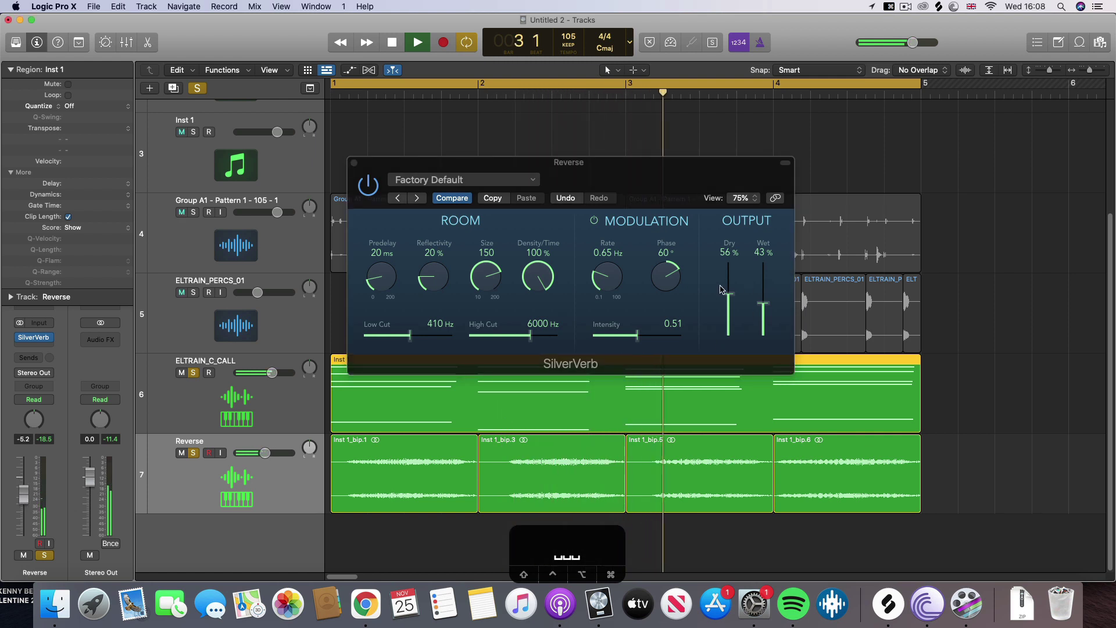
pyautogui.moveTo(723, 296); pyautogui.dragTo(763, 309)
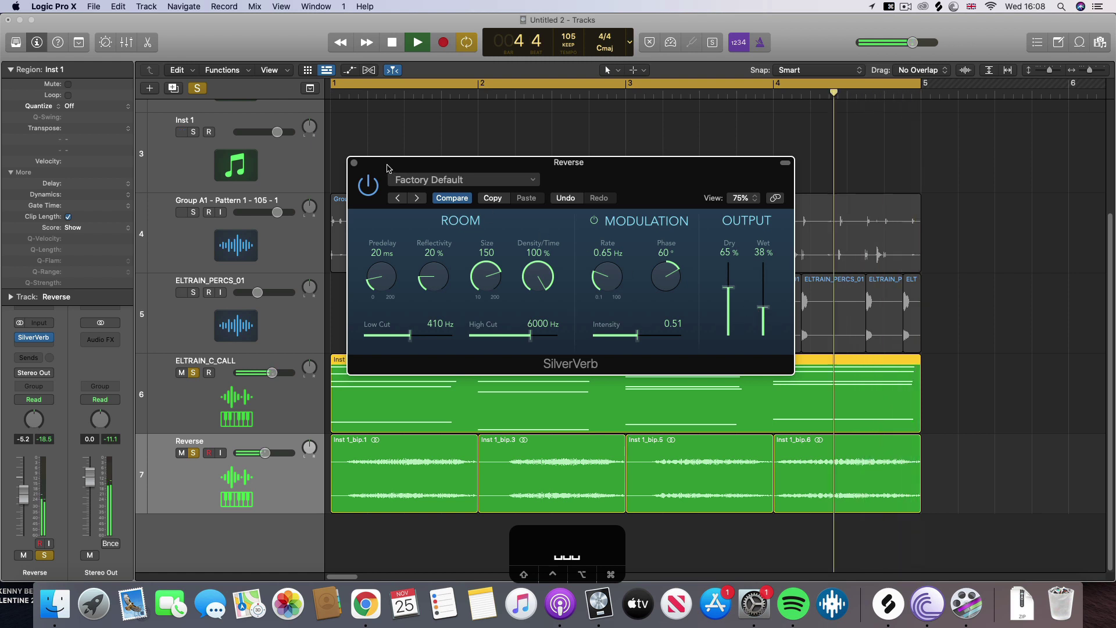
pyautogui.click(353, 163)
pyautogui.press('space')
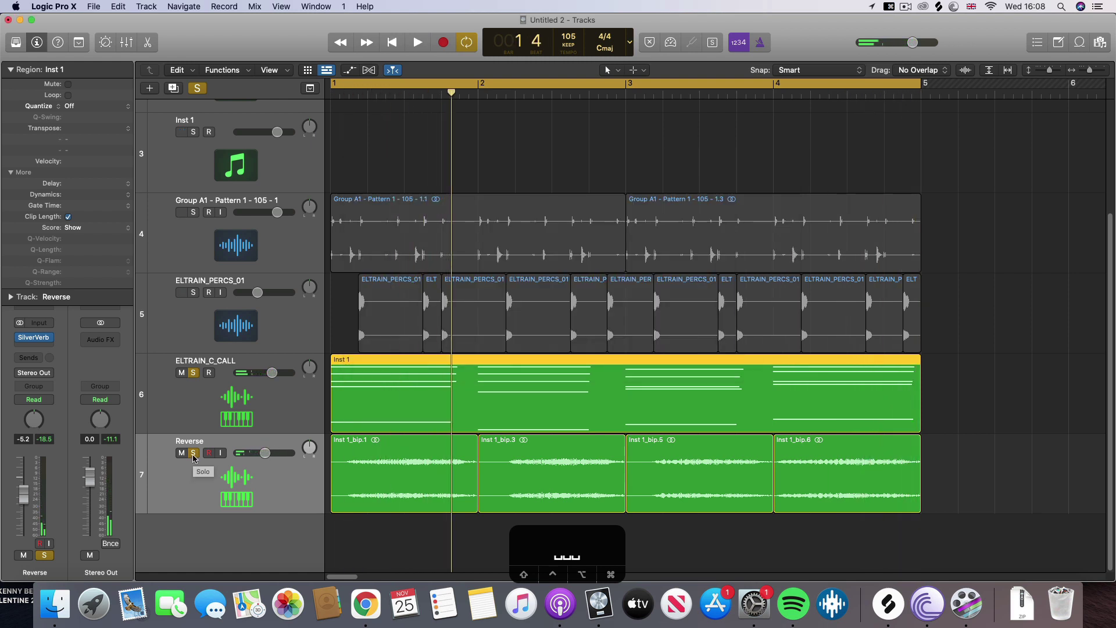
# Compare the chords played with the Reverse track soloed alongside ELTRAIN_C_CALL and with the Reverse track unsoloed.
pyautogui.press('space')
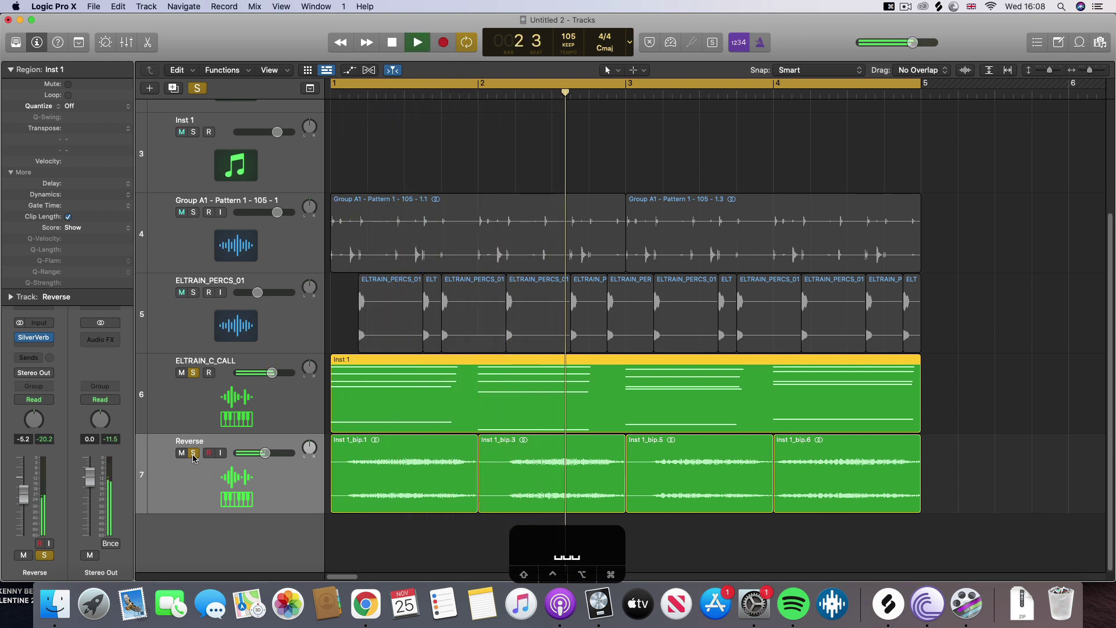
pyautogui.press('space')
pyautogui.click(194, 453)
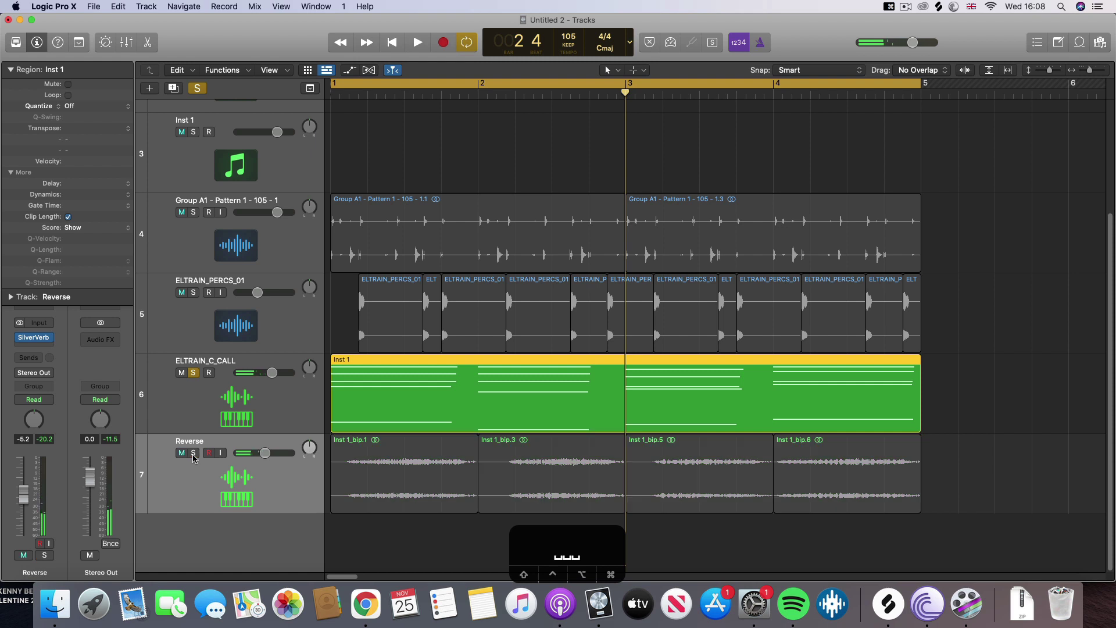
pyautogui.press('space')
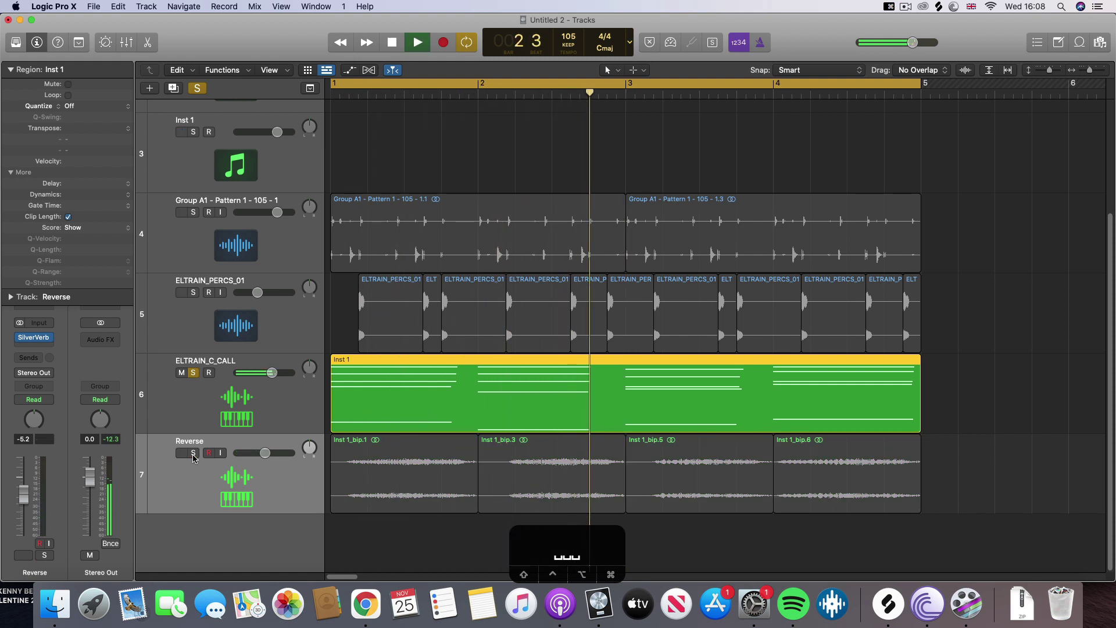
pyautogui.press('space')
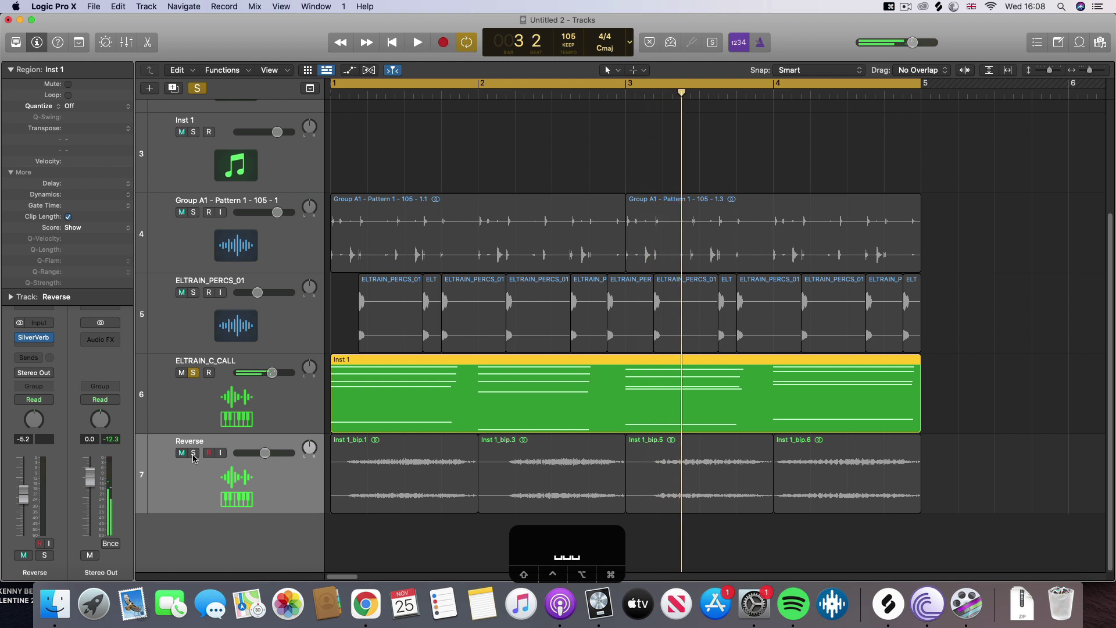
# Solo the Reverse track again and lower its volume to -6.0 dB.
pyautogui.click(194, 454)
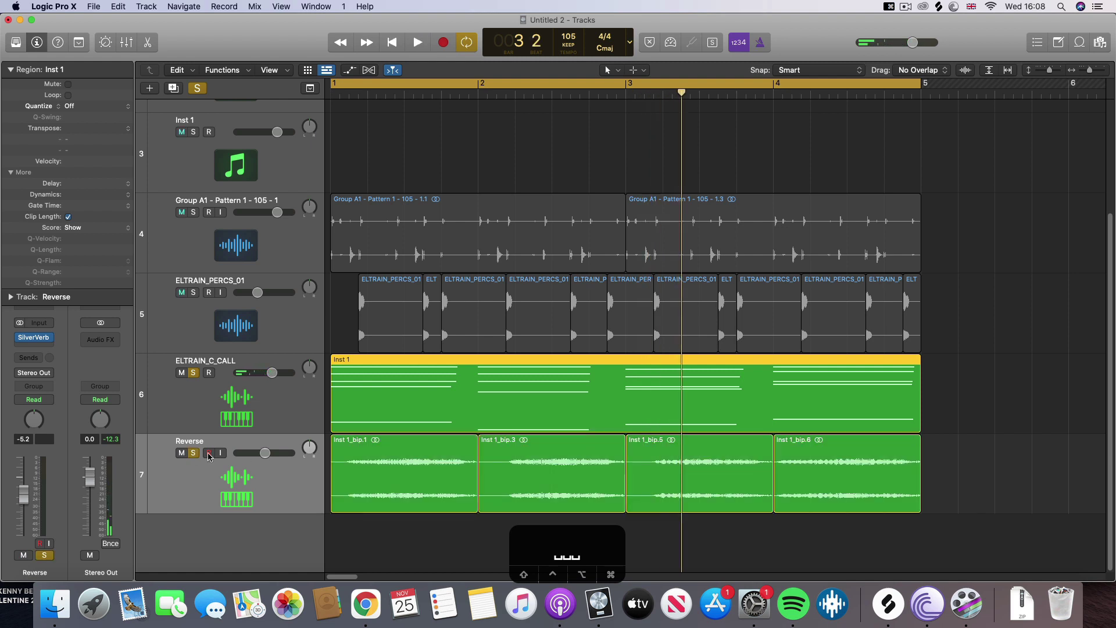
pyautogui.moveTo(264, 453)
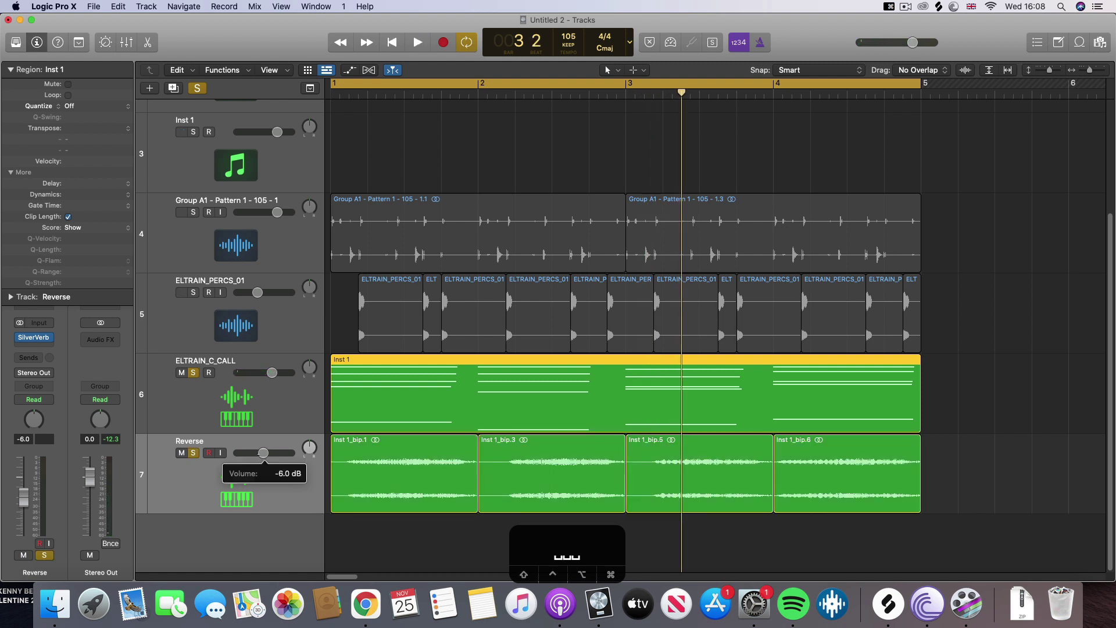